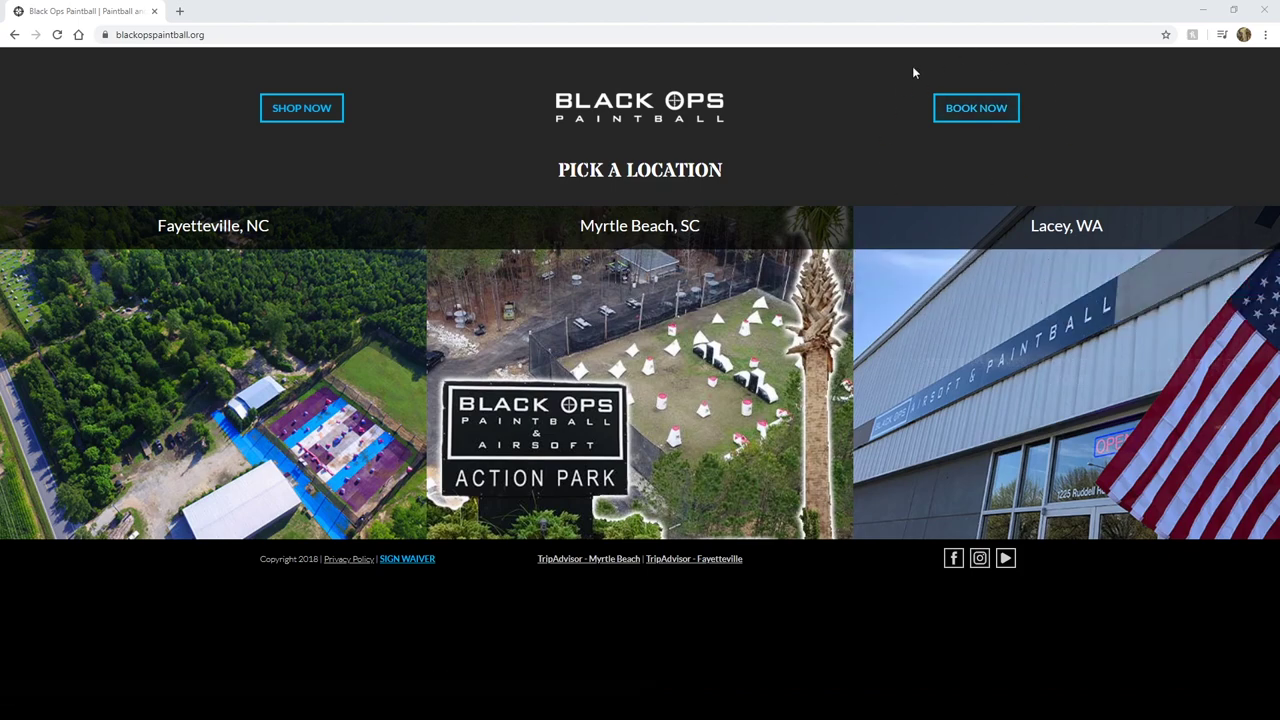
{"action": "left_click", "coordinate": [957, 123]}
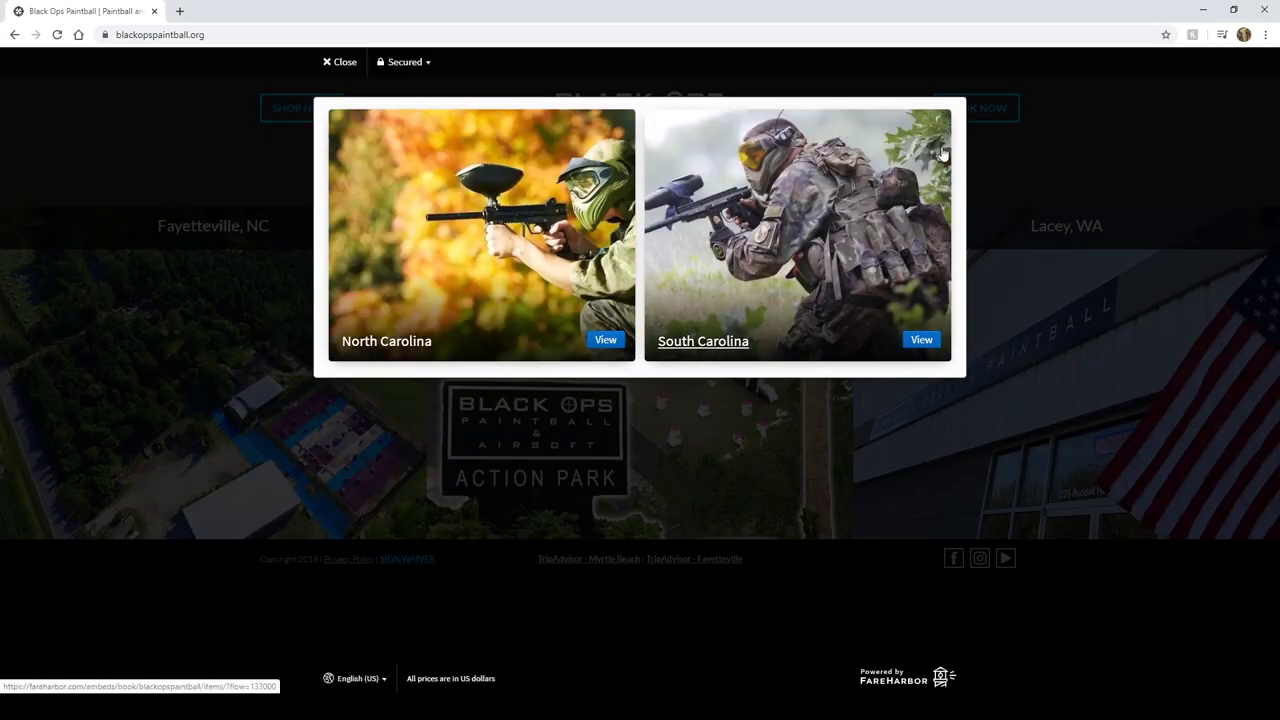
{"action": "left_click", "coordinate": [726, 349]}
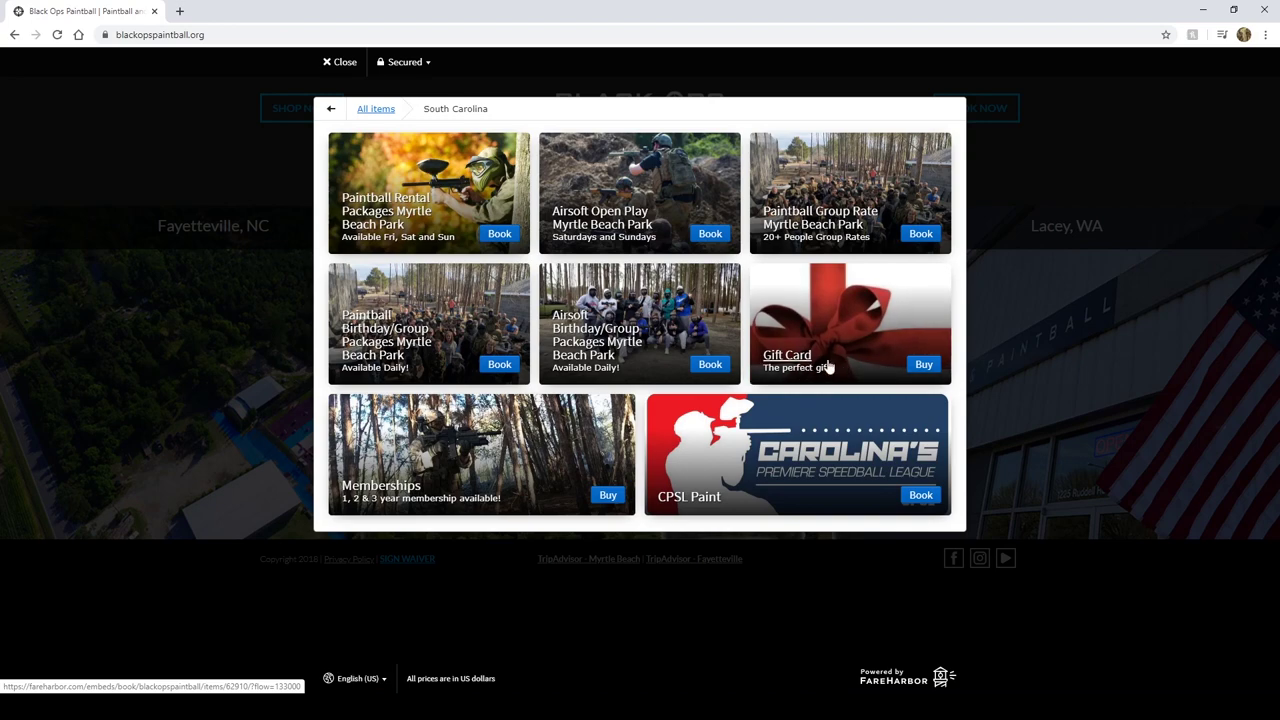
{"action": "left_click", "coordinate": [336, 63]}
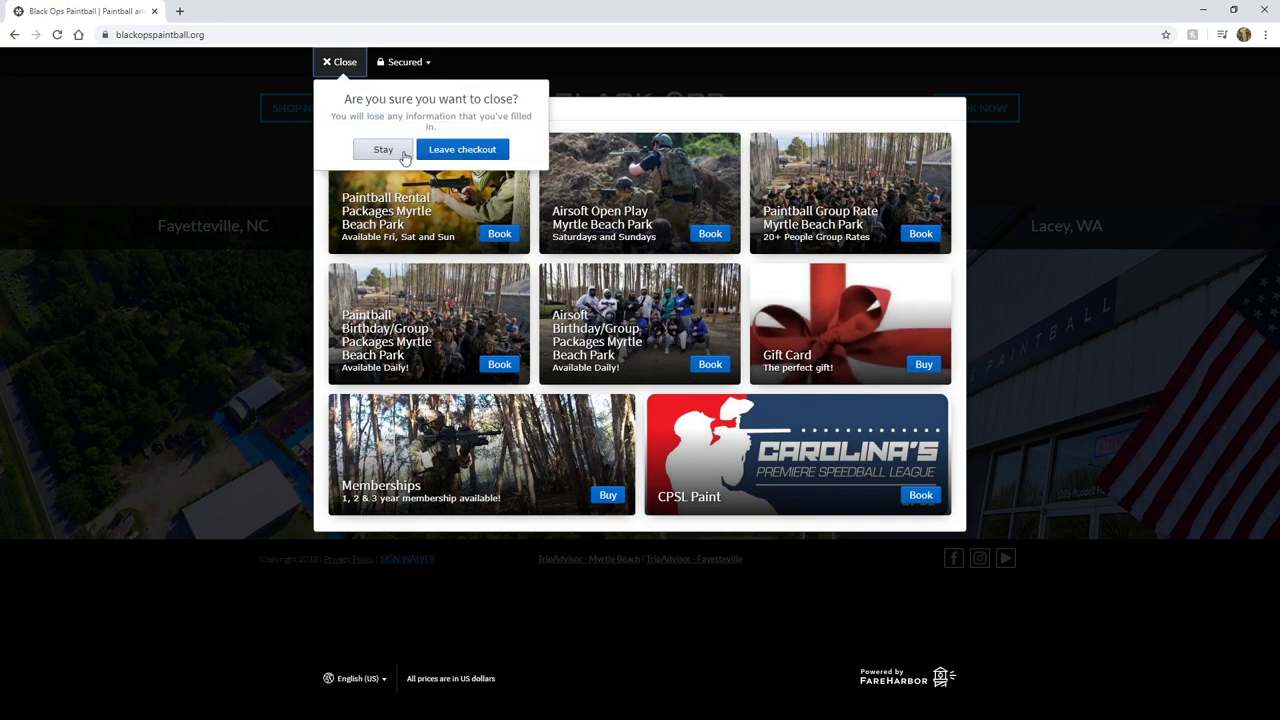
{"action": "left_click", "coordinate": [445, 150]}
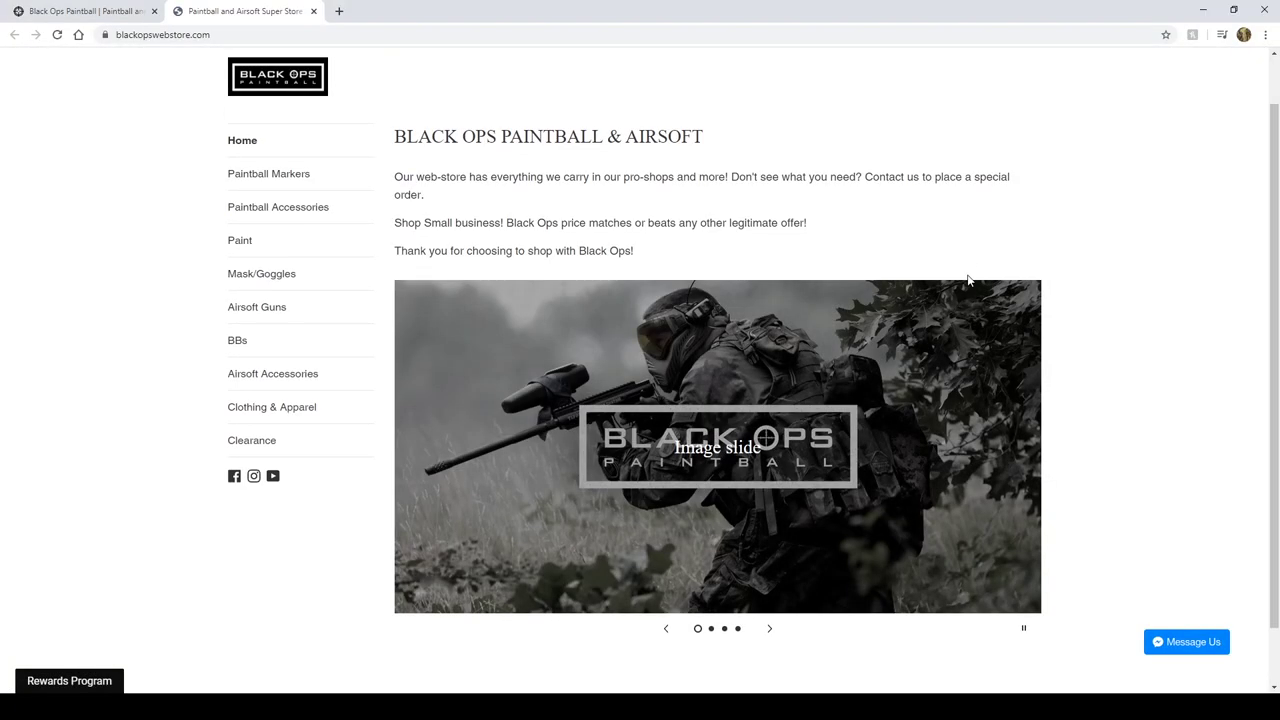
Advance the homepage slideshow two images, then go to the Search our store page.
{"action": "scroll", "coordinate": [967, 276], "scroll_direction": "up", "scroll_amount": 1}
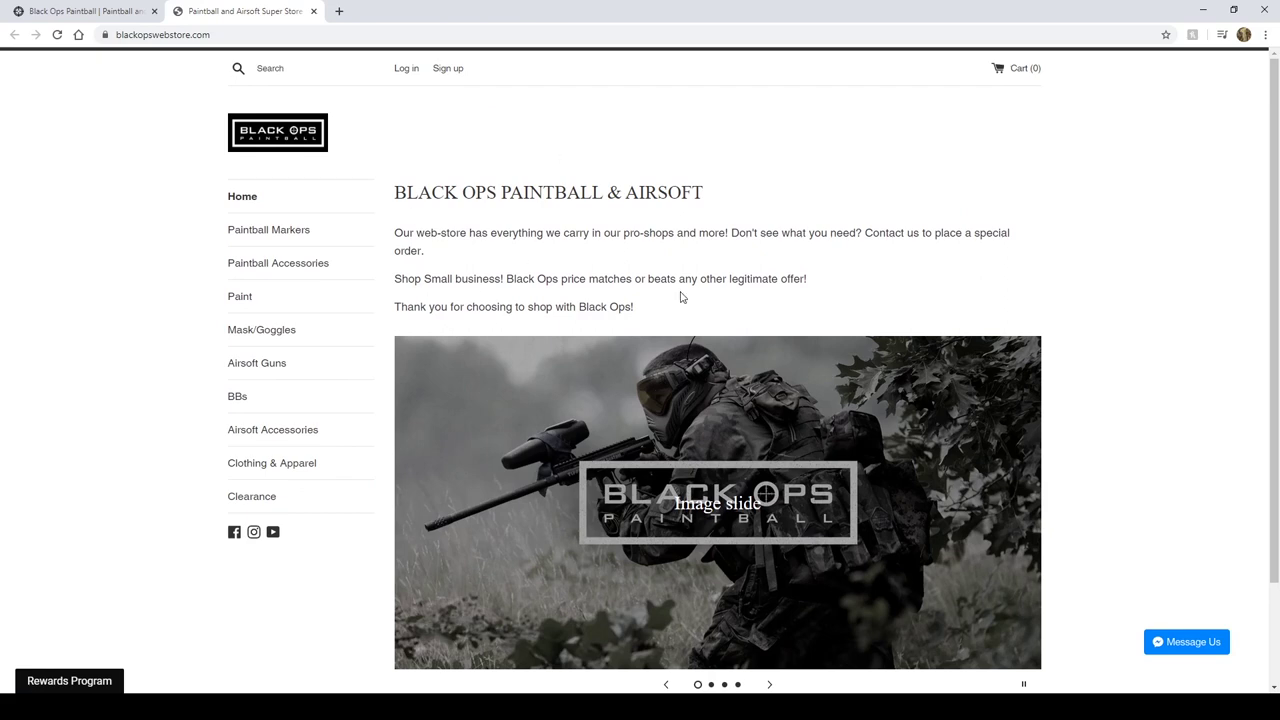
{"action": "scroll", "coordinate": [650, 360], "scroll_direction": "down", "scroll_amount": 1}
{"action": "scroll", "coordinate": [322, 382], "scroll_direction": "up", "scroll_amount": 1}
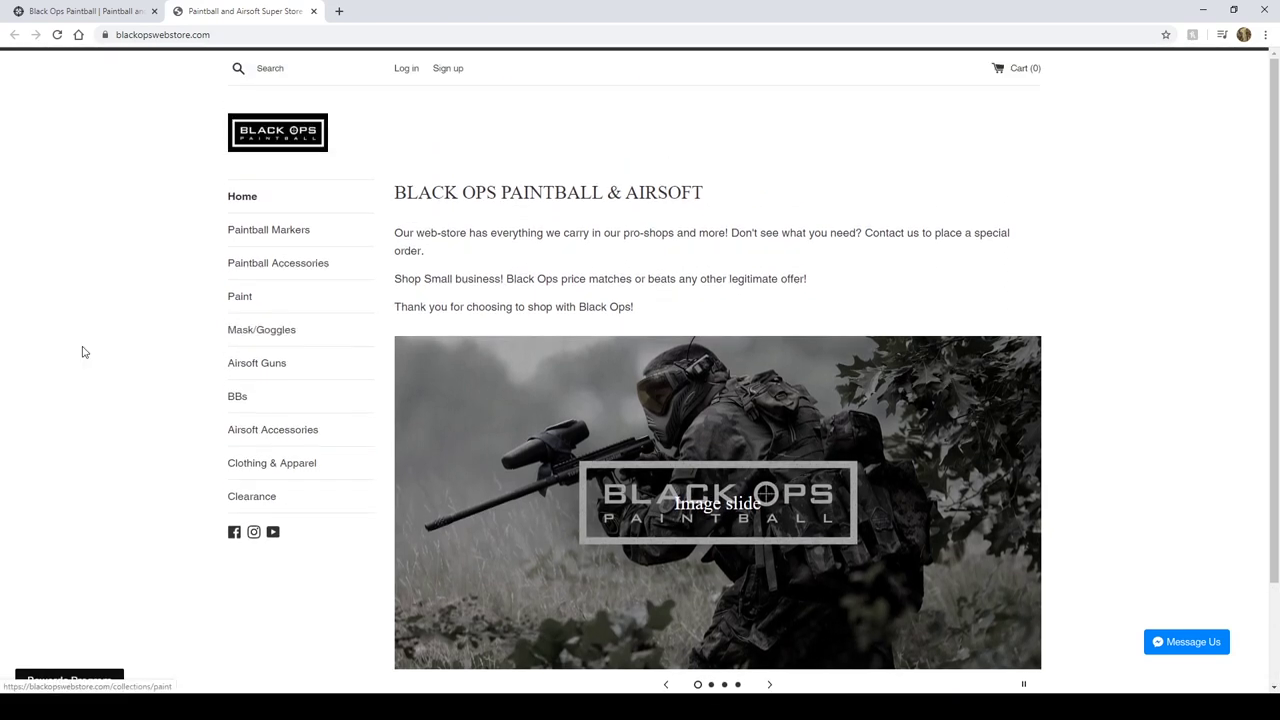
{"action": "scroll", "coordinate": [882, 498], "scroll_direction": "down", "scroll_amount": 1}
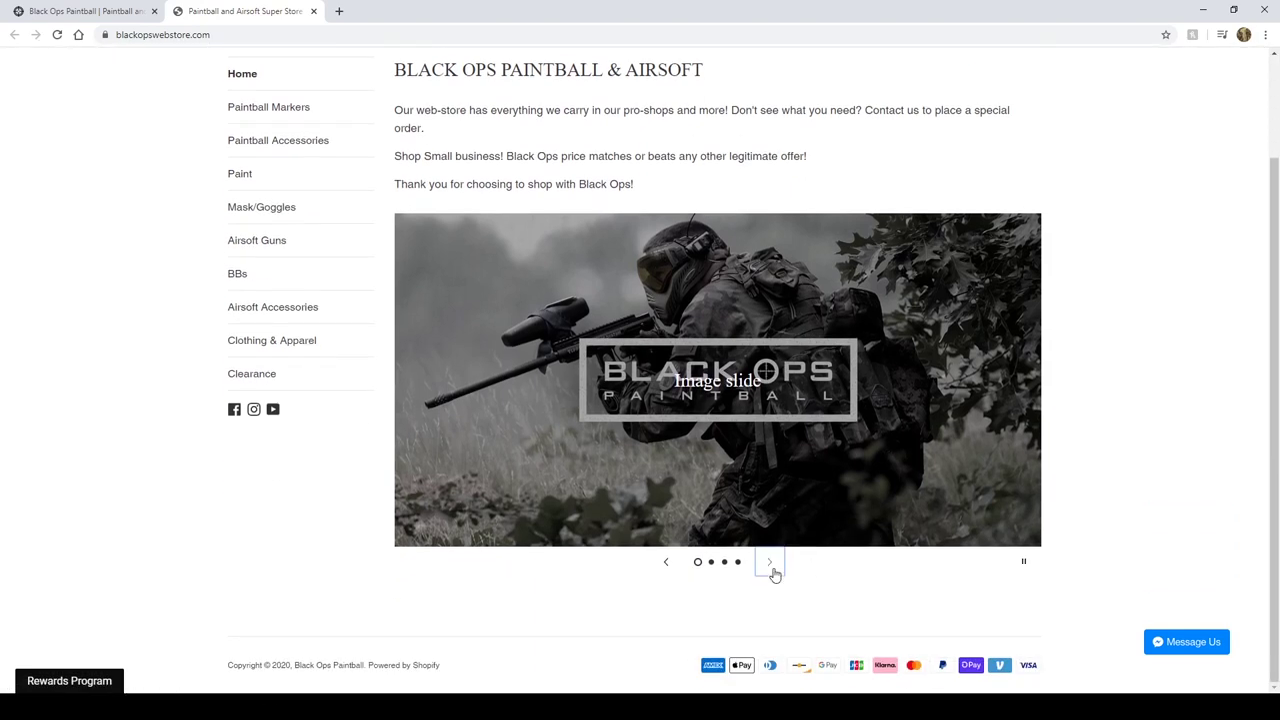
{"action": "left_click", "coordinate": [772, 568]}
{"action": "left_click", "coordinate": [770, 566]}
{"action": "scroll", "coordinate": [196, 299], "scroll_direction": "up", "scroll_amount": 1}
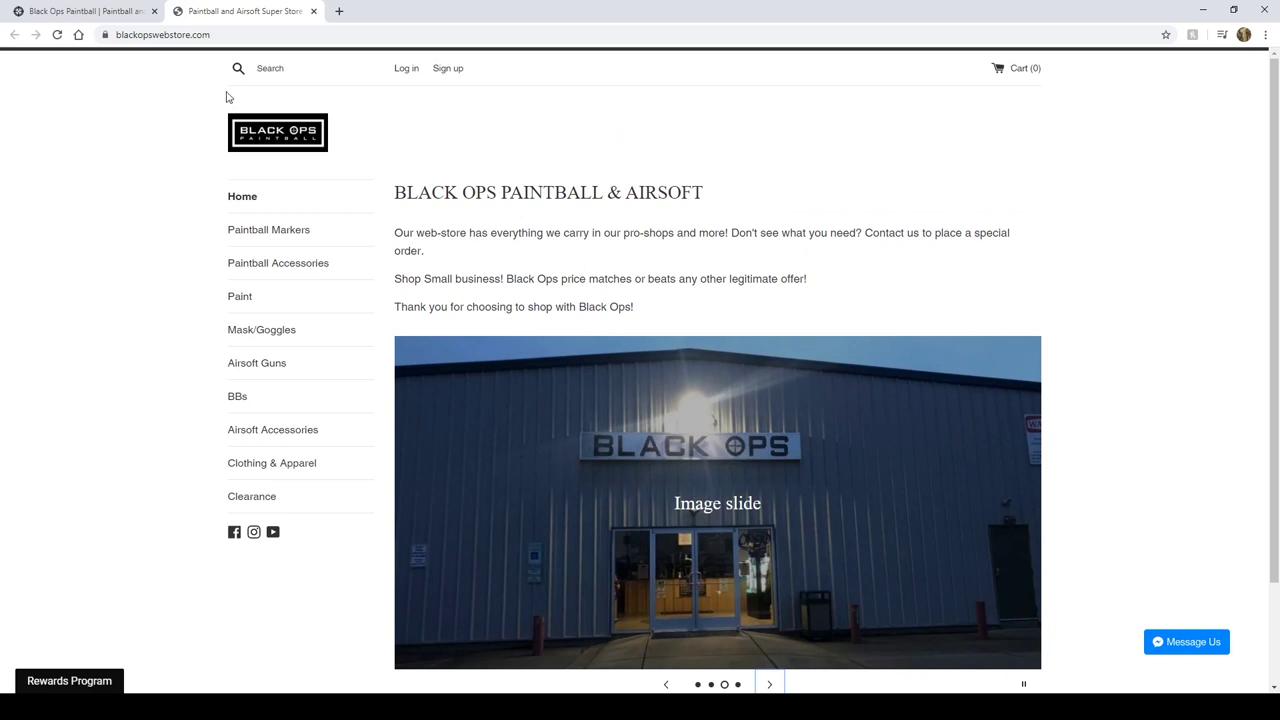
{"action": "left_click", "coordinate": [250, 70]}
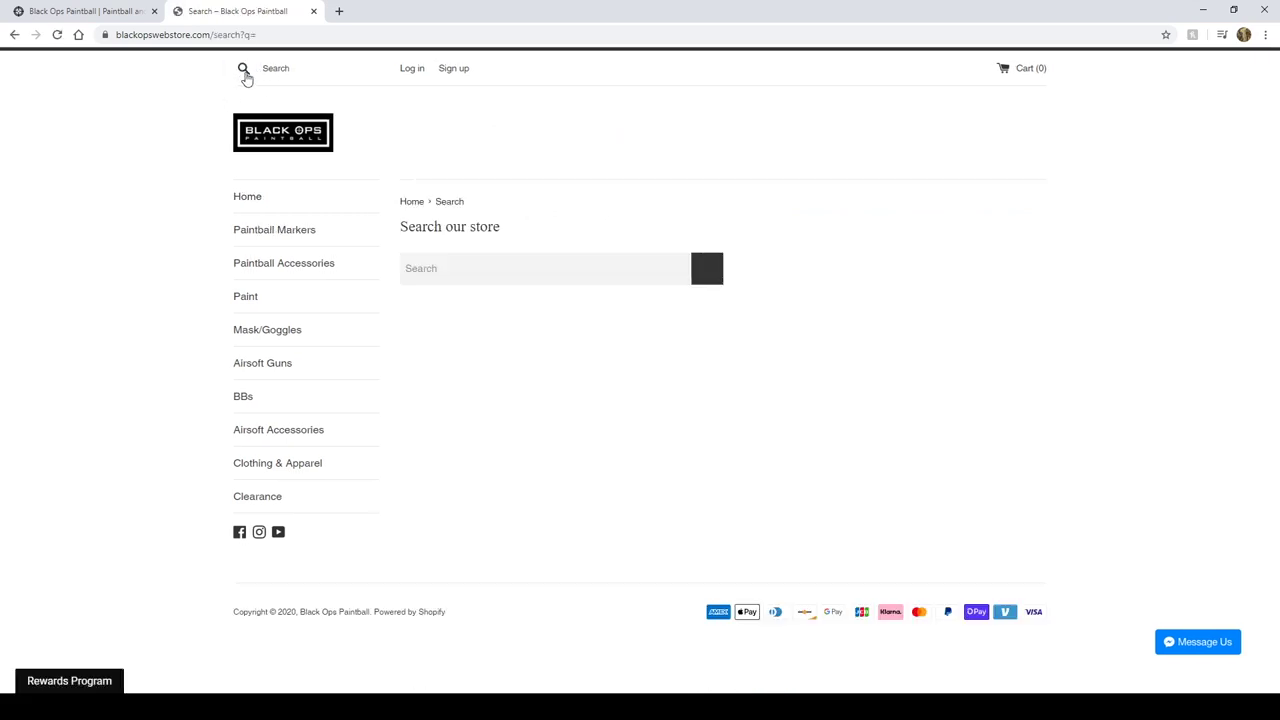
Search the store for 'glock' and add the Glock 18C to the cart.
{"action": "left_click", "coordinate": [456, 268]}
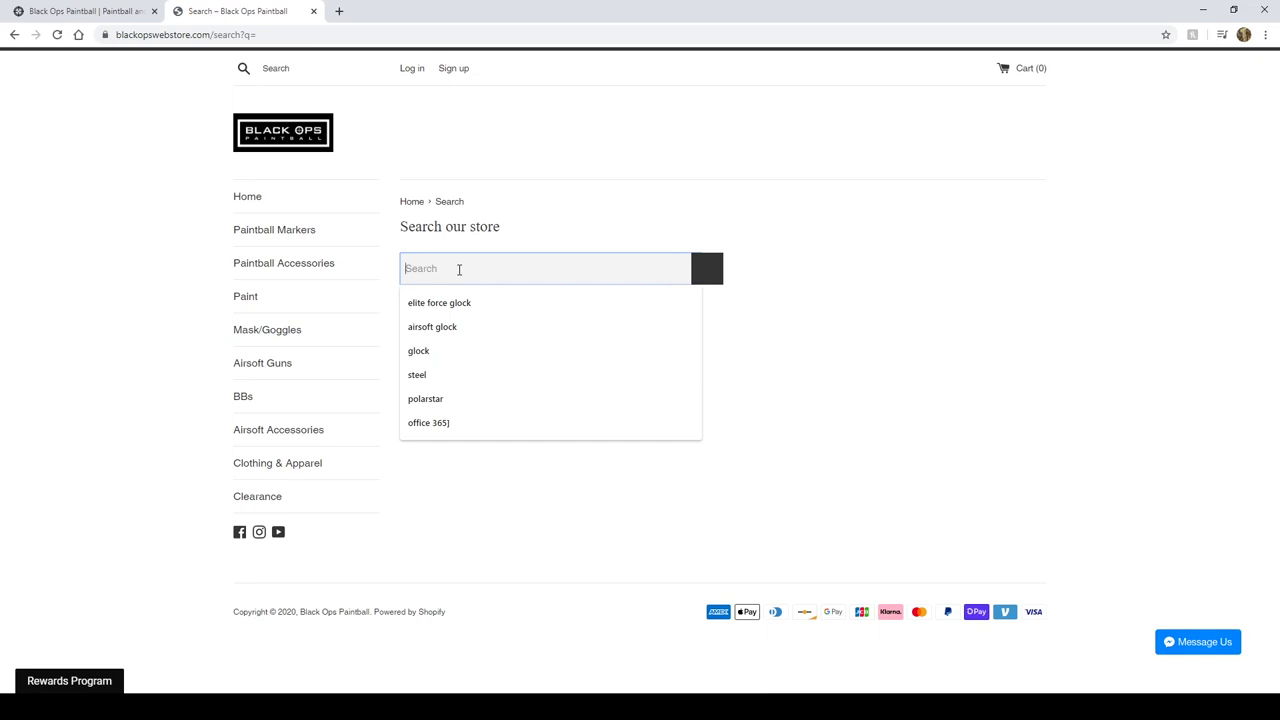
{"action": "type", "text": "glock"}
{"action": "key", "text": "Return"}
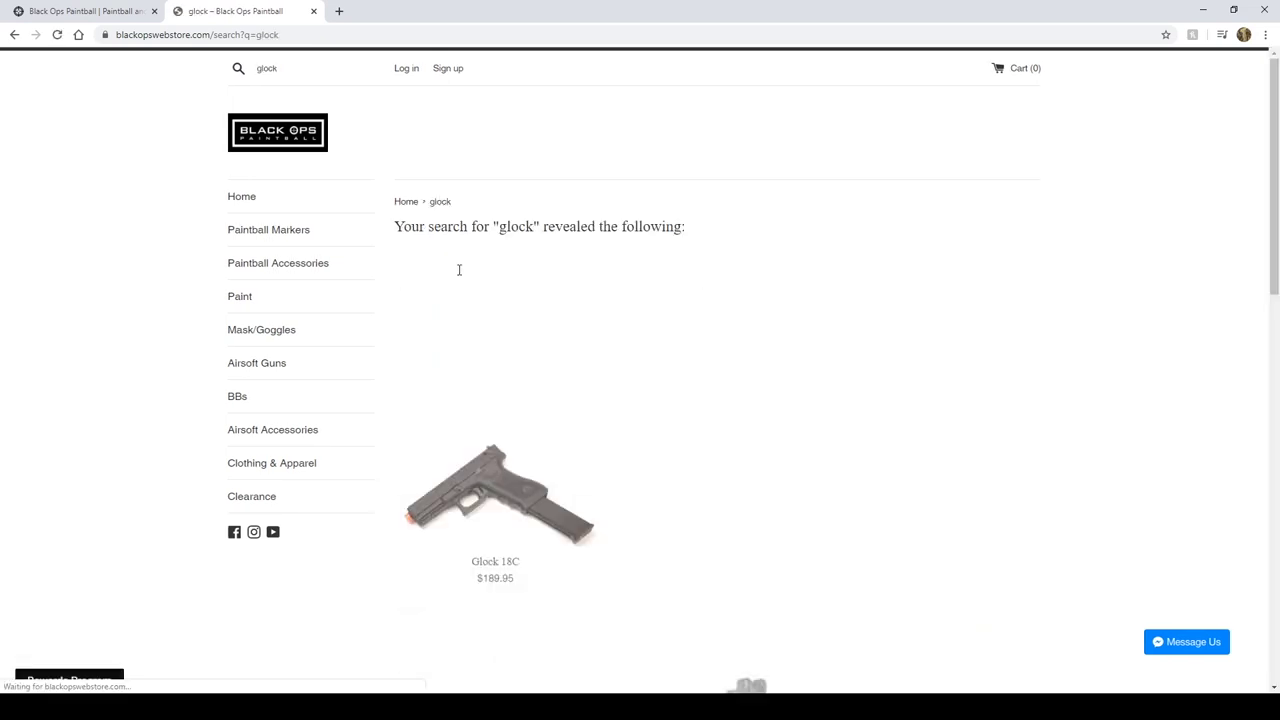
{"action": "scroll", "coordinate": [623, 240], "scroll_direction": "down", "scroll_amount": 2}
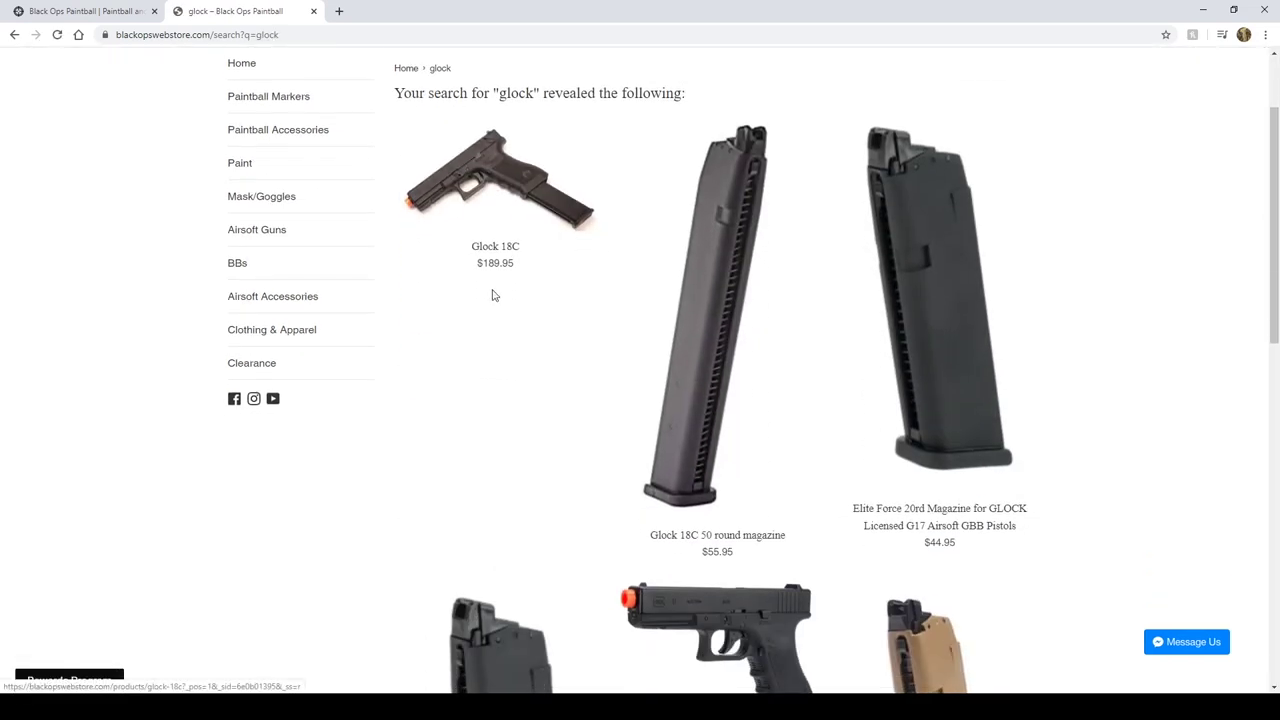
{"action": "scroll", "coordinate": [492, 292], "scroll_direction": "up", "scroll_amount": 2}
{"action": "left_click", "coordinate": [491, 320]}
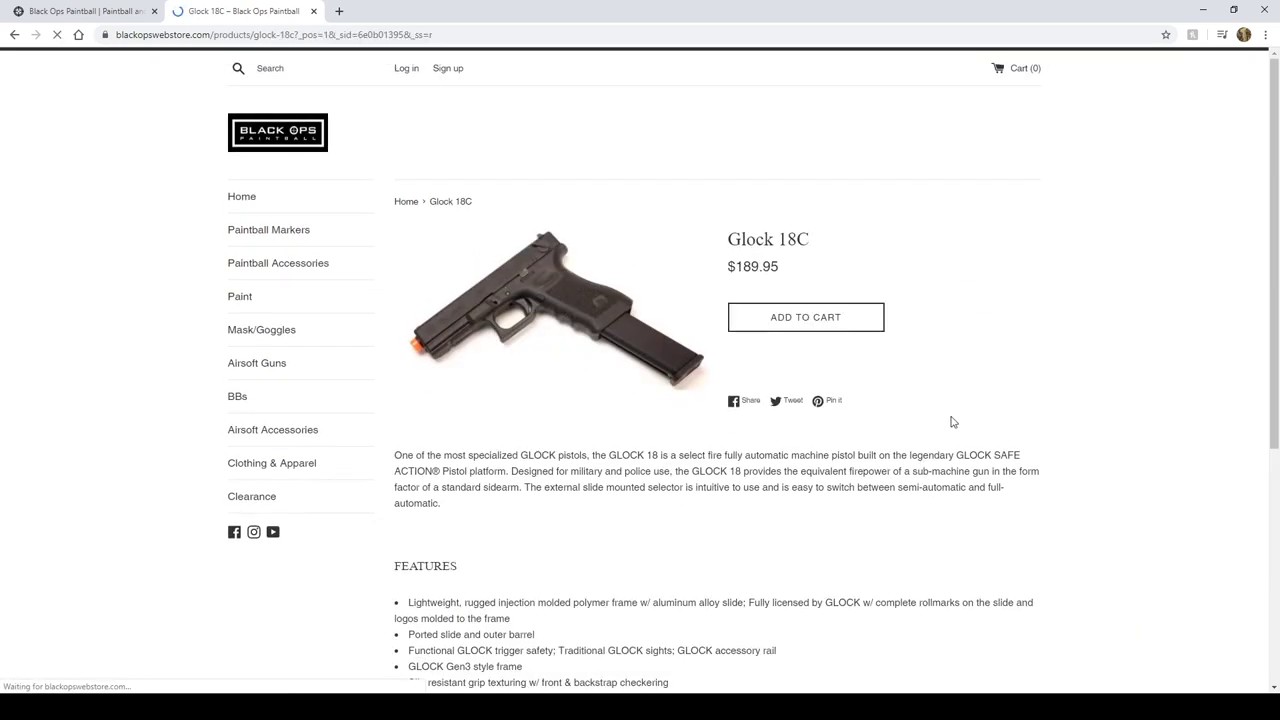
{"action": "left_click", "coordinate": [758, 317]}
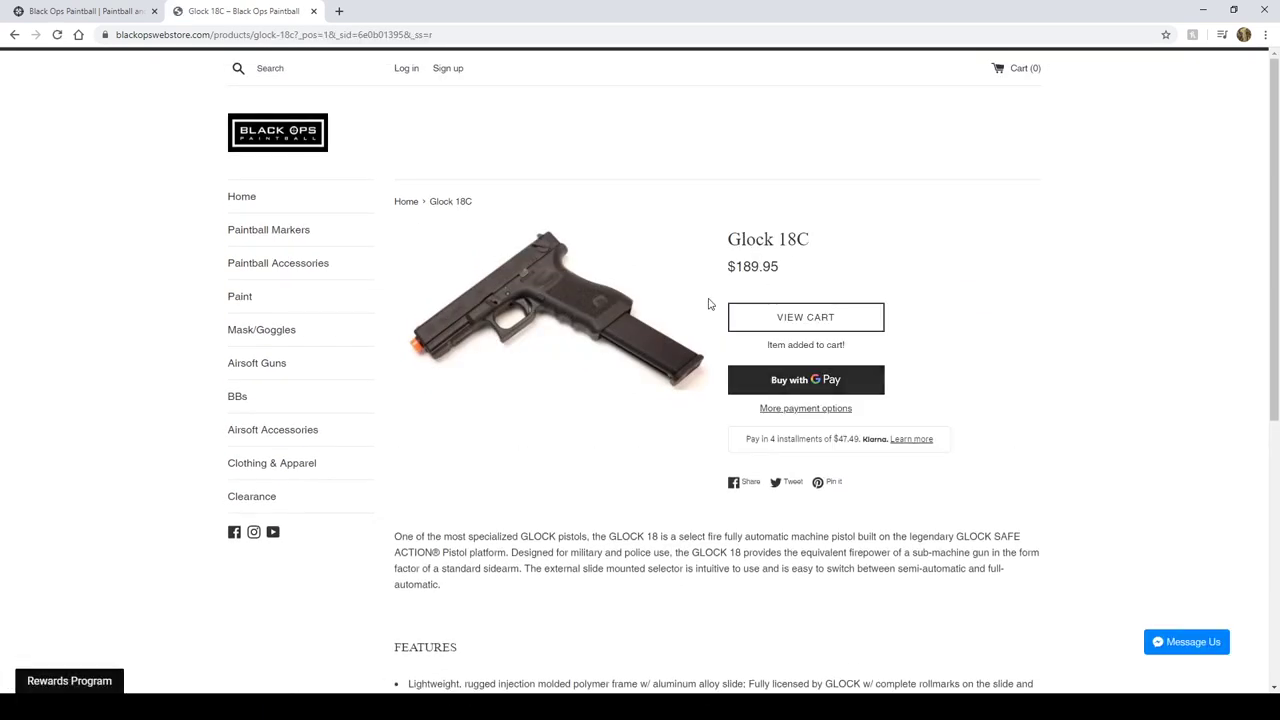
From the glock results, add the Glock 18C 50 round magazine to the cart.
{"action": "left_click", "coordinate": [15, 37]}
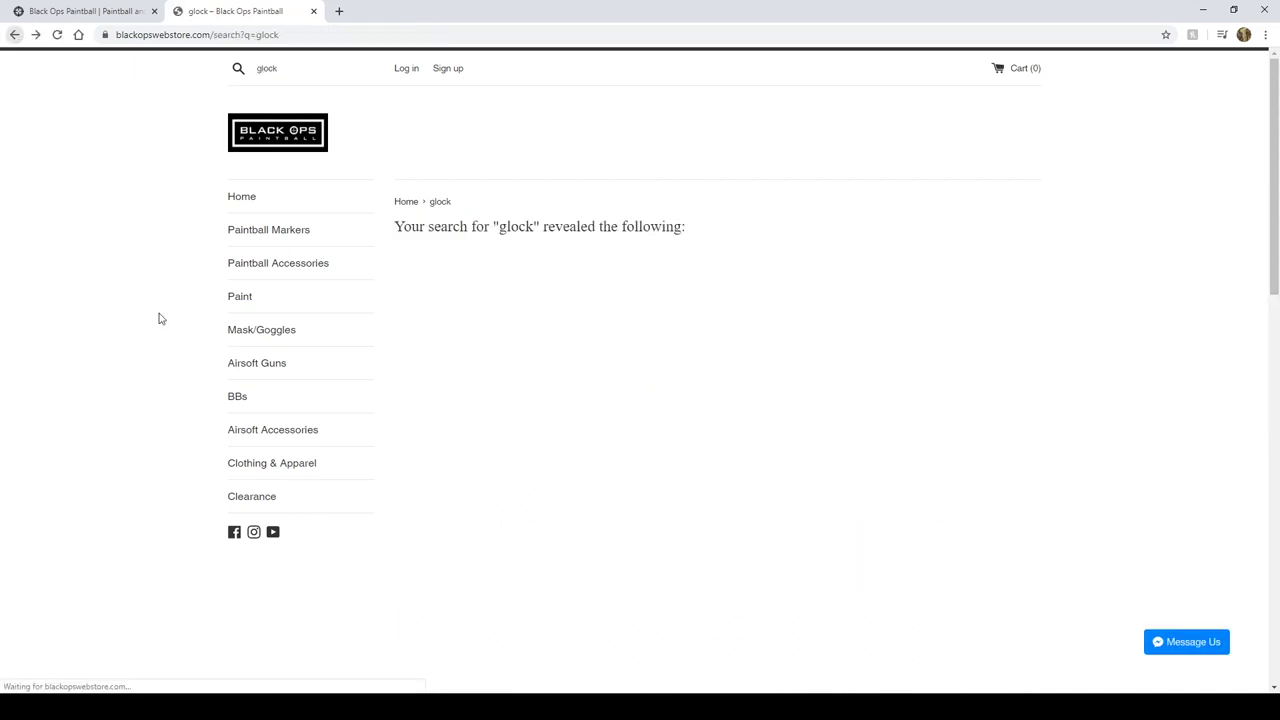
{"action": "scroll", "coordinate": [600, 340], "scroll_direction": "down", "scroll_amount": 2}
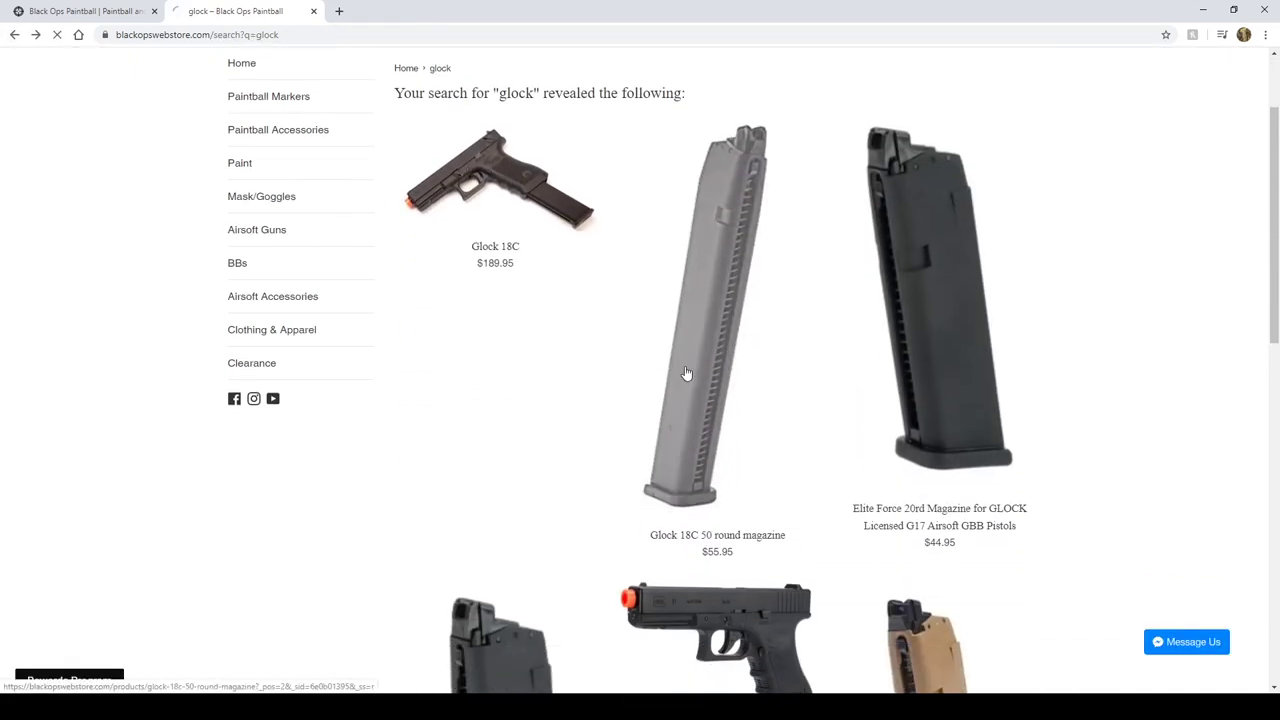
{"action": "left_click", "coordinate": [686, 372]}
{"action": "left_click", "coordinate": [816, 320]}
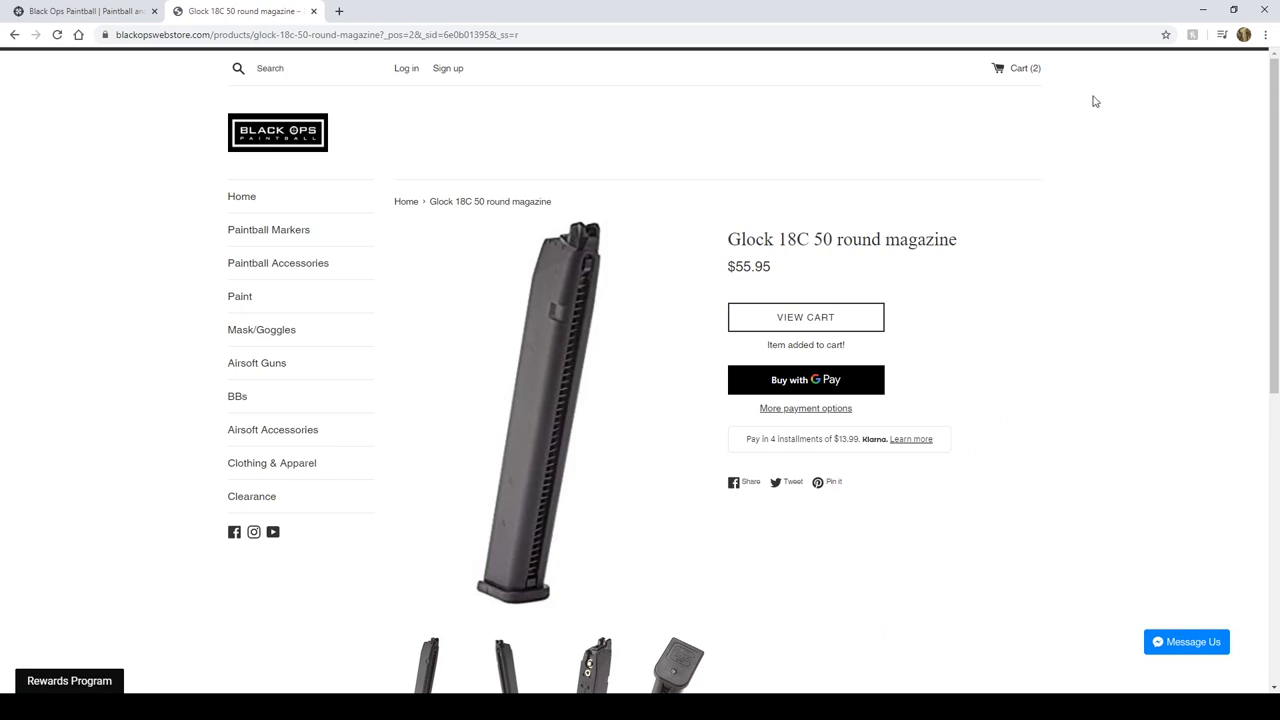
{"action": "left_click", "coordinate": [279, 69]}
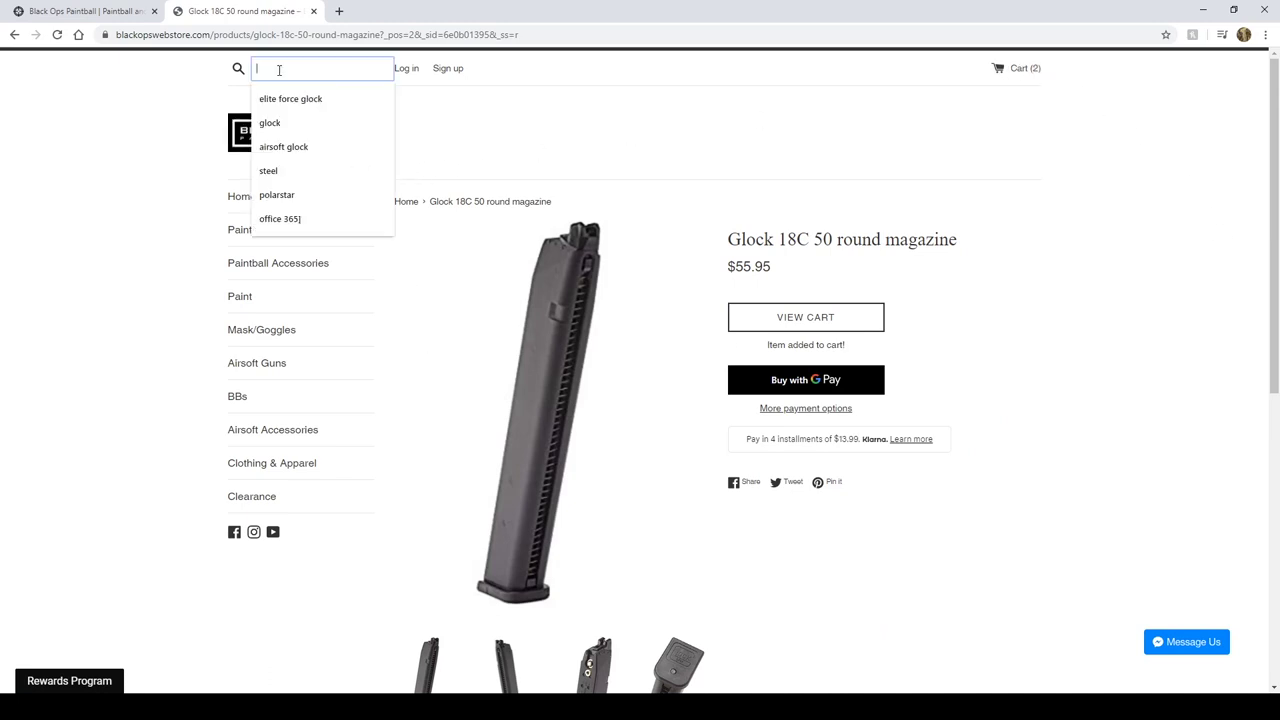
Search 'speedloader' and add the 500 Round Rifle speed loader to the cart.
{"action": "type", "text": "speed"}
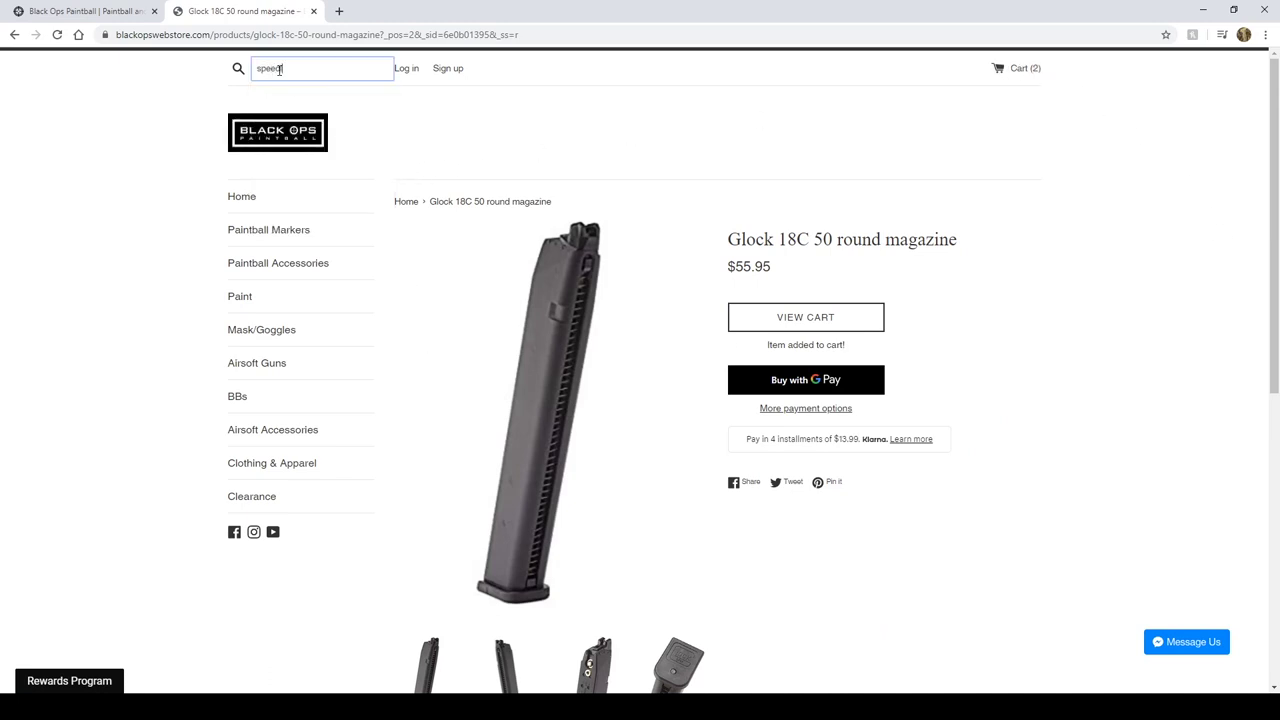
{"action": "type", "text": "loader"}
{"action": "key", "text": "Return"}
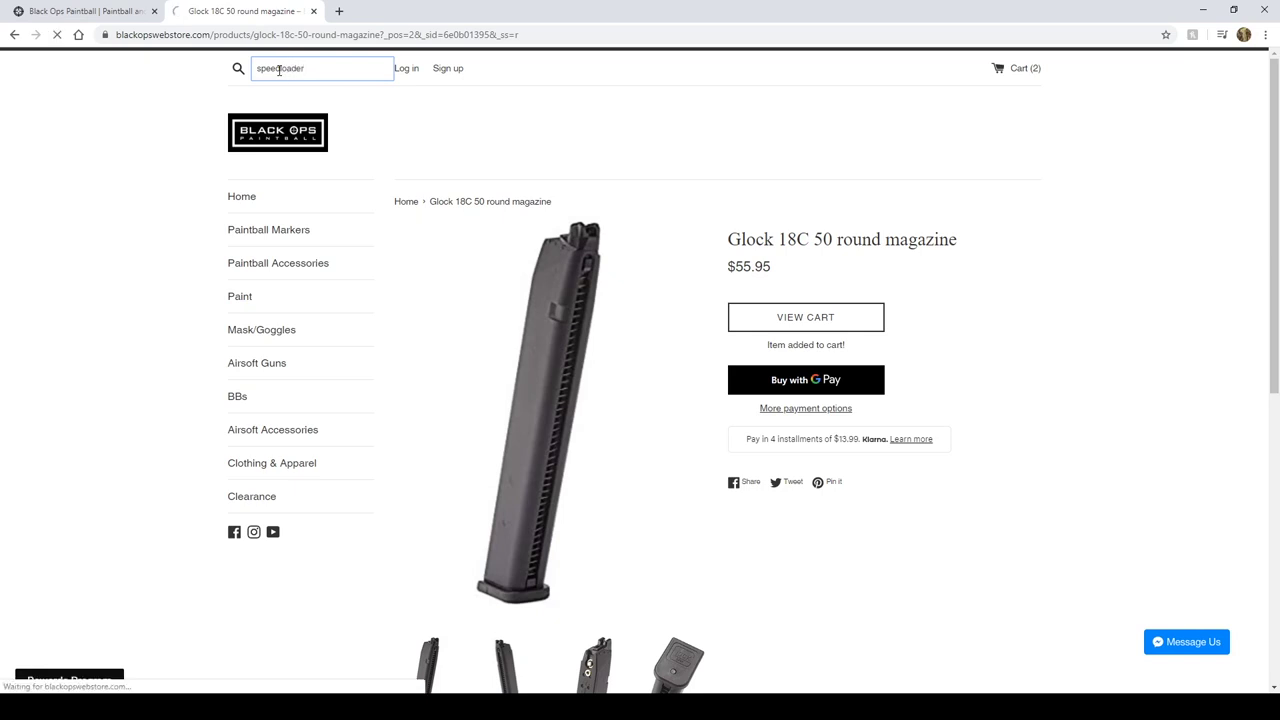
{"action": "scroll", "coordinate": [884, 482], "scroll_direction": "down", "scroll_amount": 2}
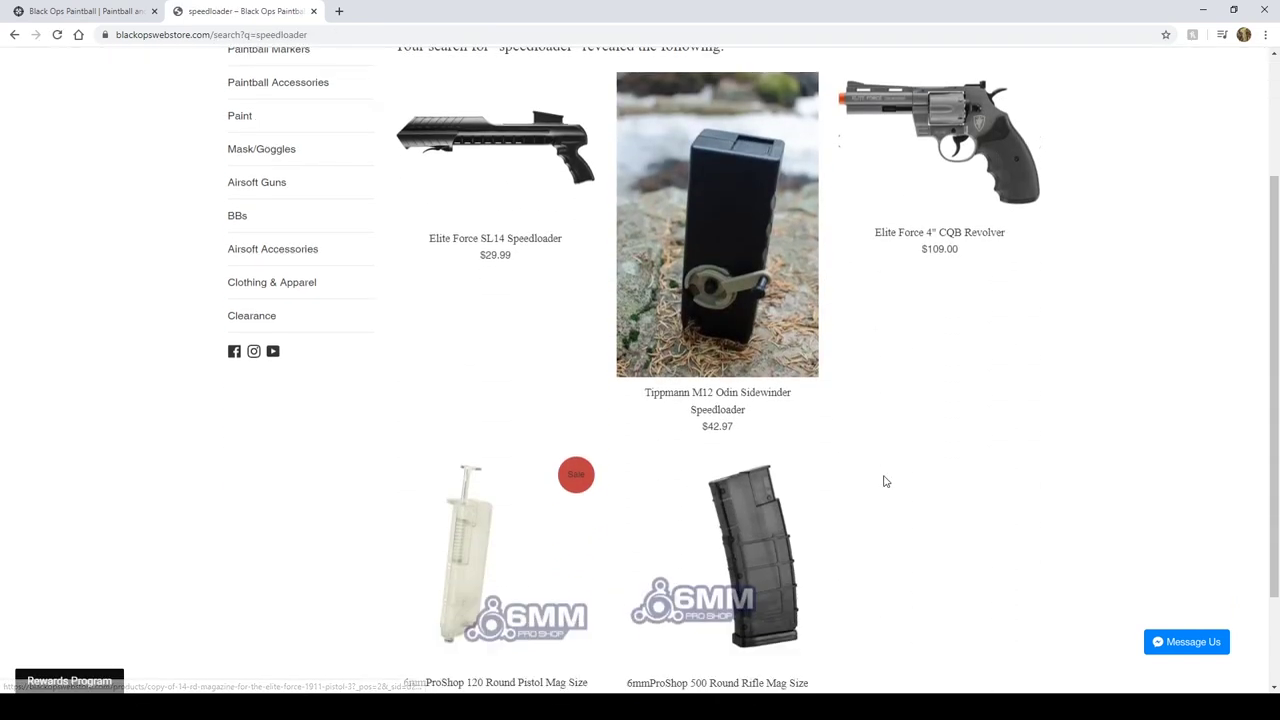
{"action": "scroll", "coordinate": [514, 342], "scroll_direction": "up", "scroll_amount": 1}
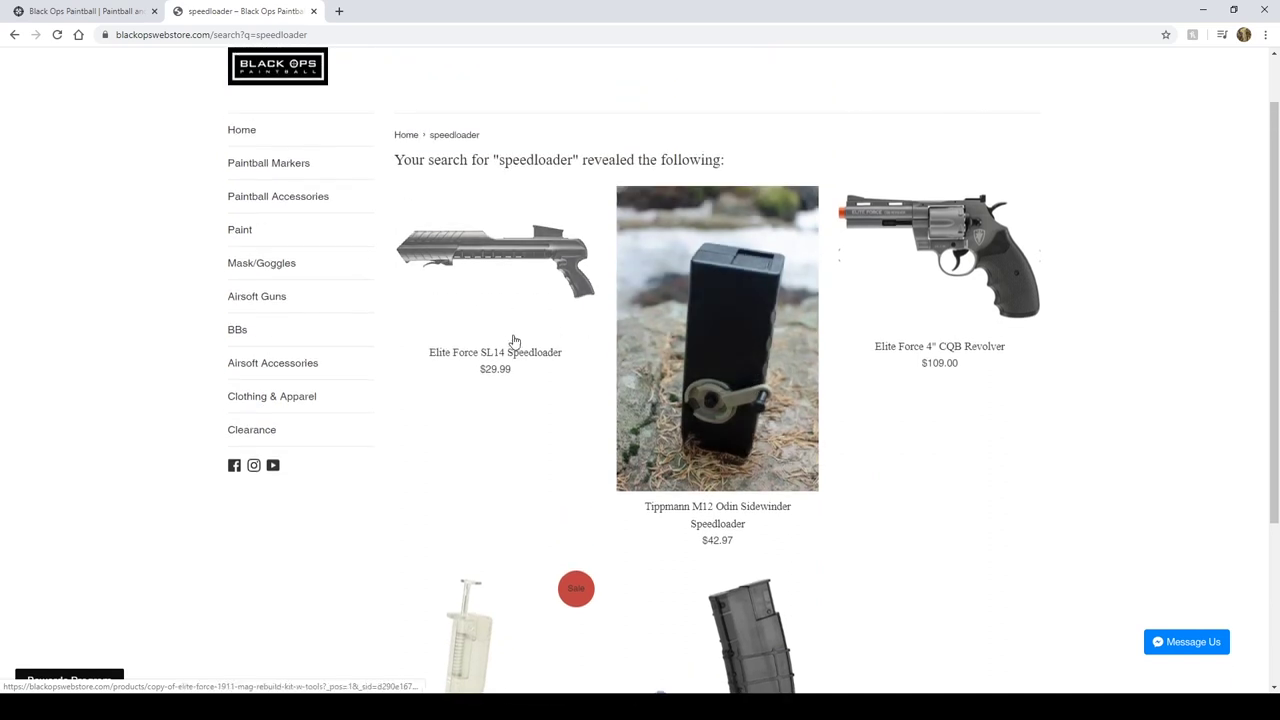
{"action": "scroll", "coordinate": [947, 413], "scroll_direction": "down", "scroll_amount": 3}
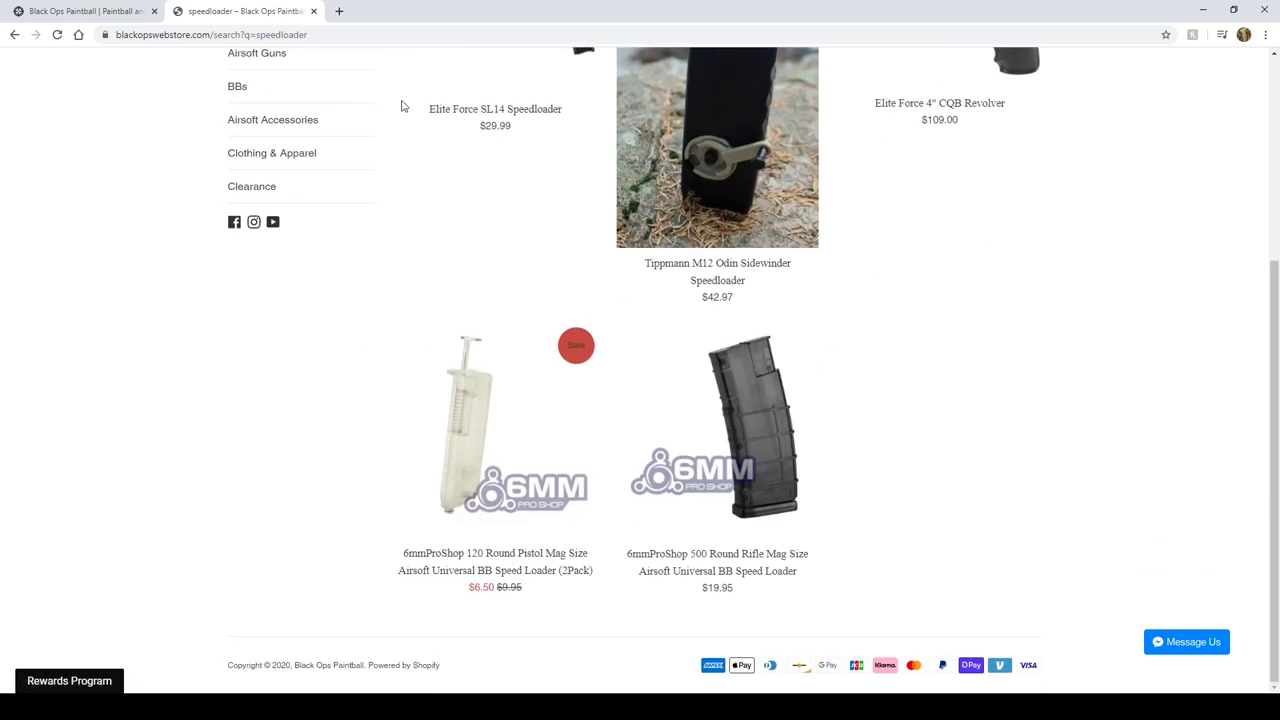
{"action": "left_click", "coordinate": [686, 482]}
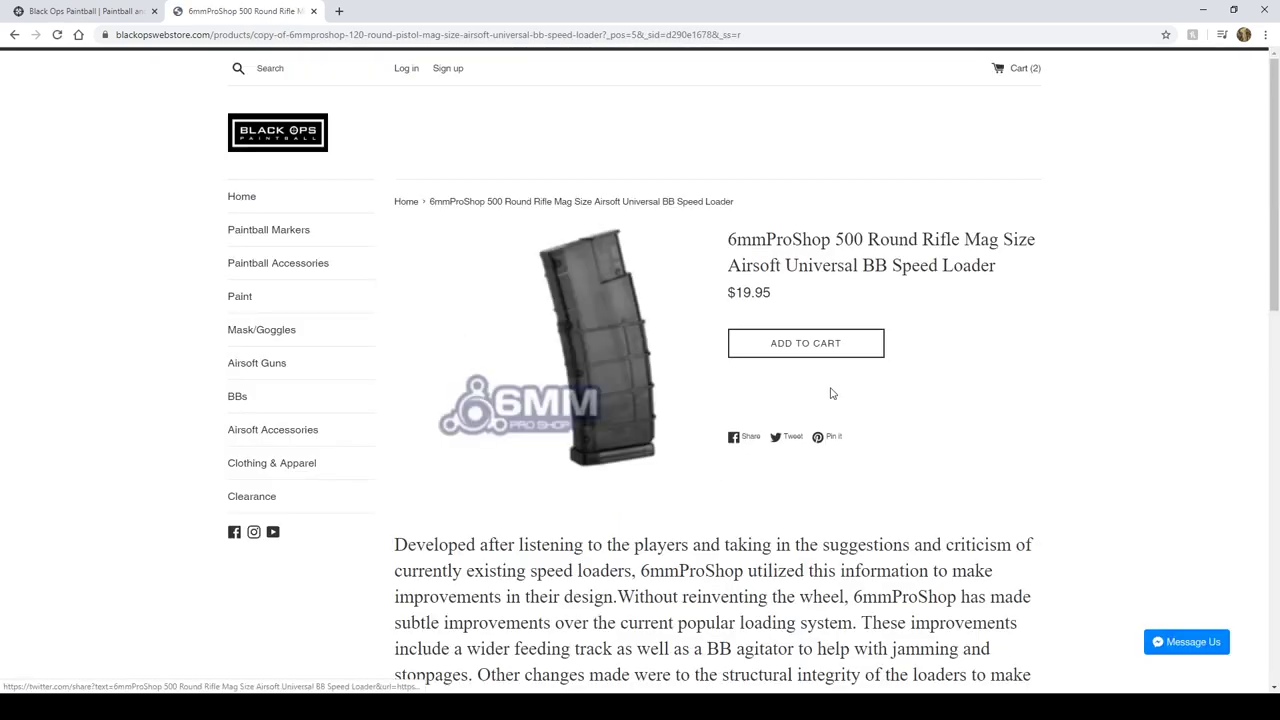
{"action": "left_click", "coordinate": [801, 341]}
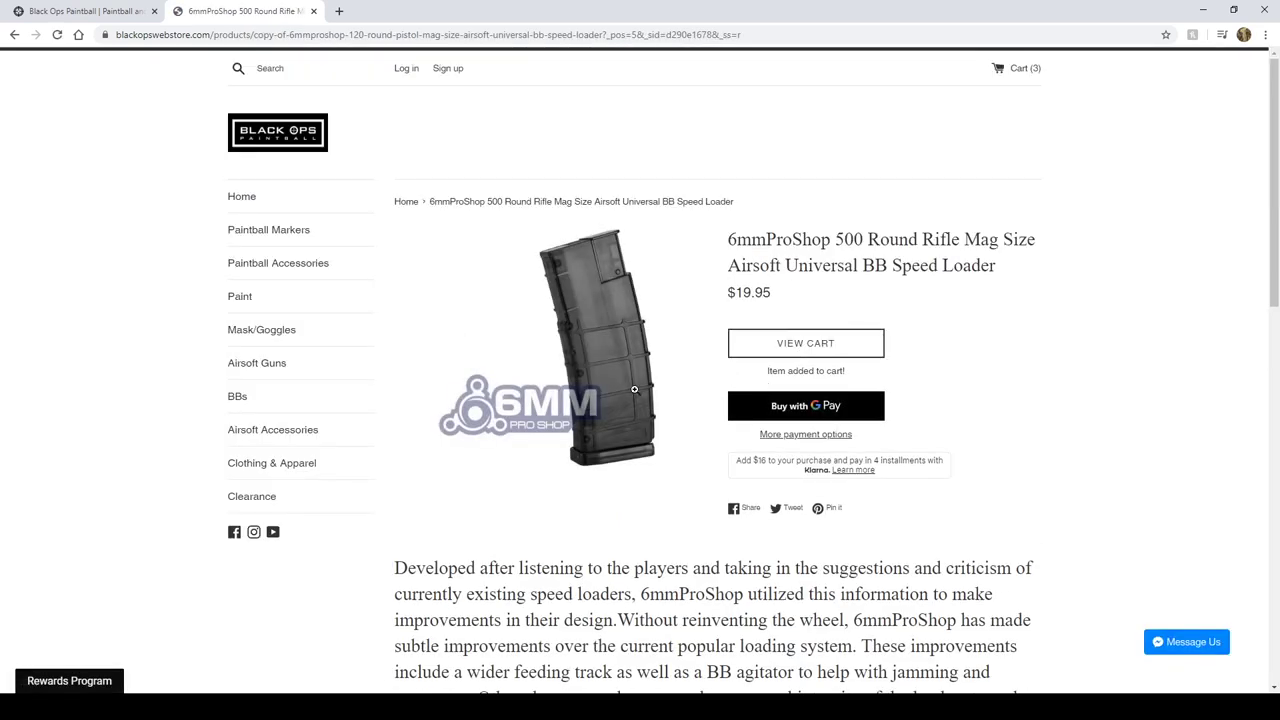
Search for silicone and add the Elite Force Slick Silicone spray to the cart.
{"action": "left_click", "coordinate": [272, 68]}
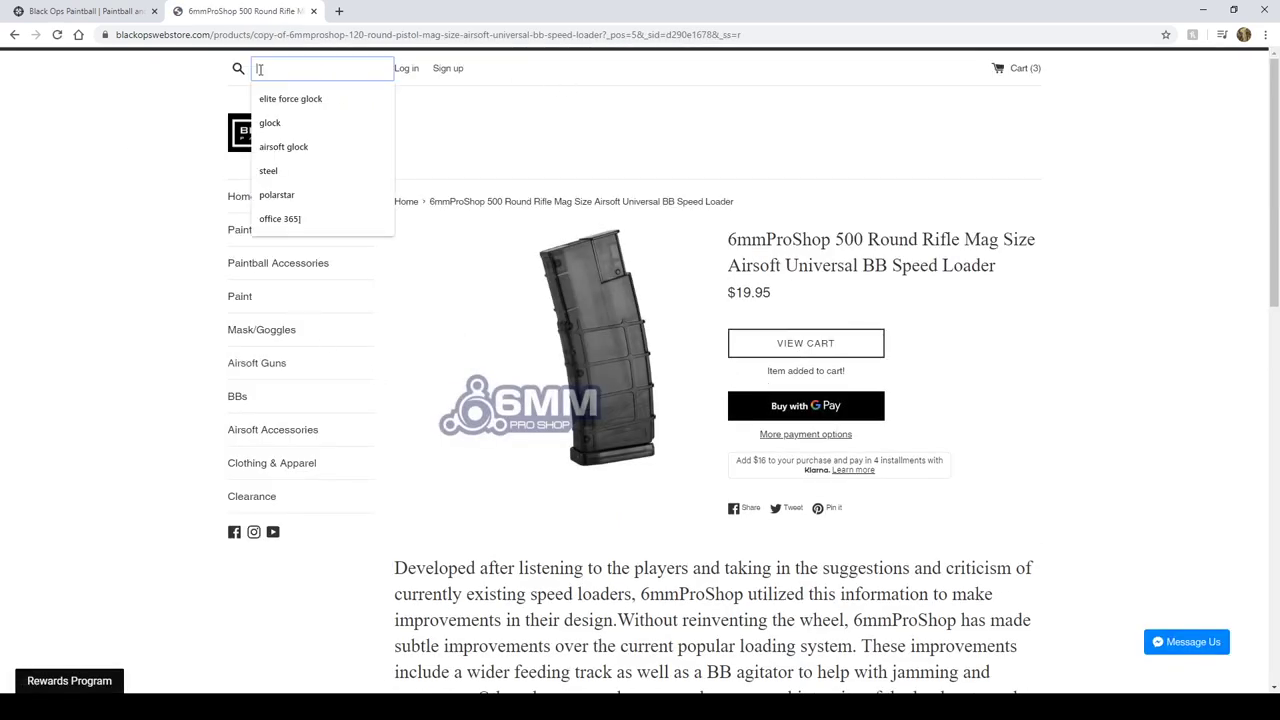
{"action": "type", "text": "st"}
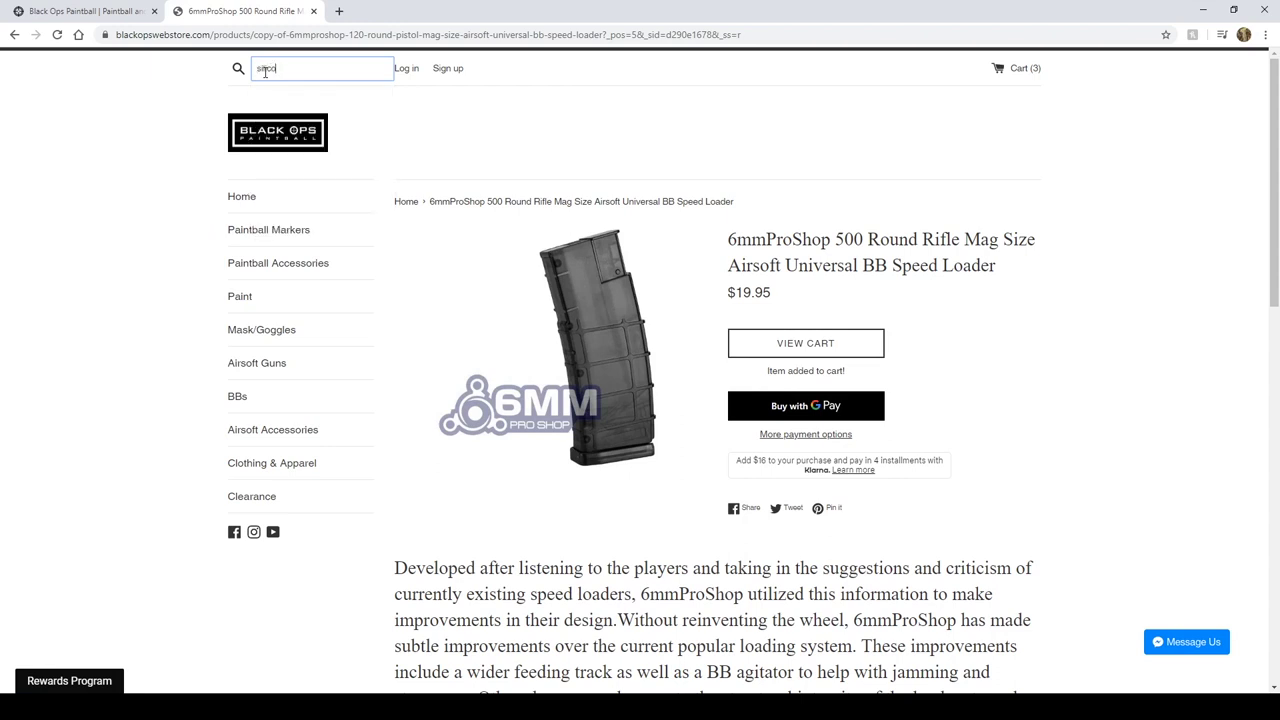
{"action": "type", "text": "licone"}
{"action": "key", "text": "Return"}
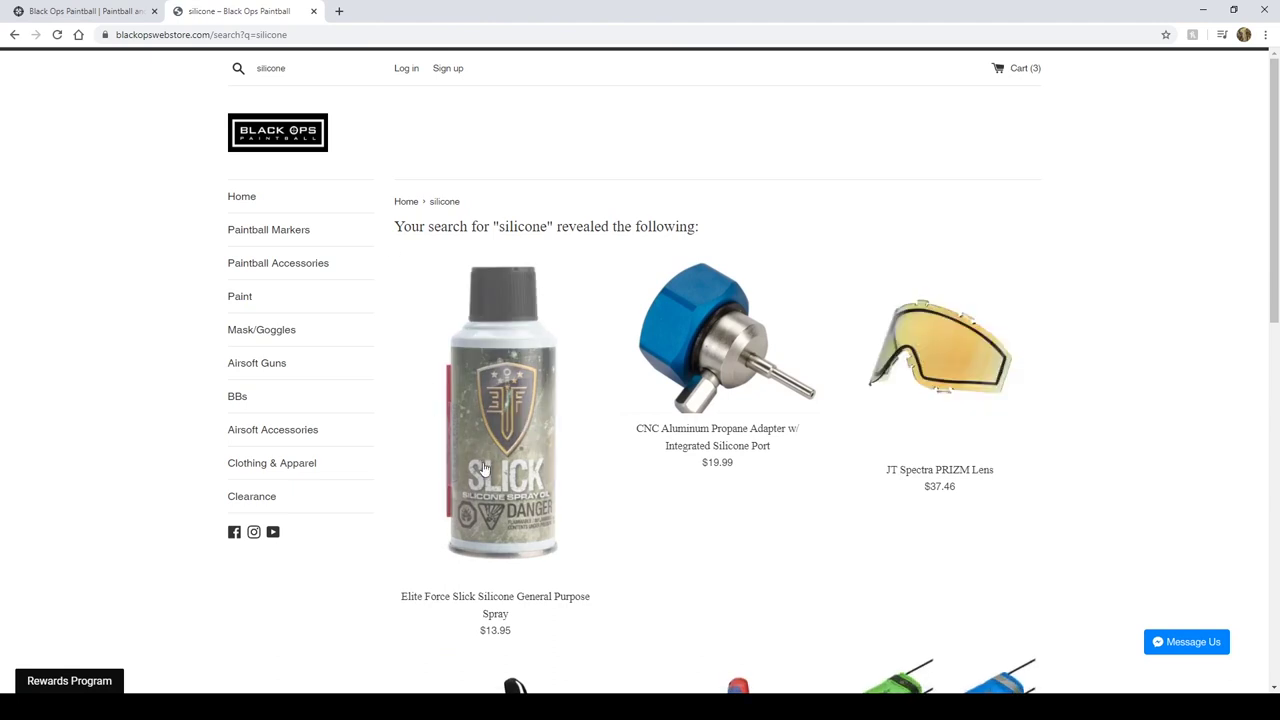
{"action": "left_click", "coordinate": [491, 467]}
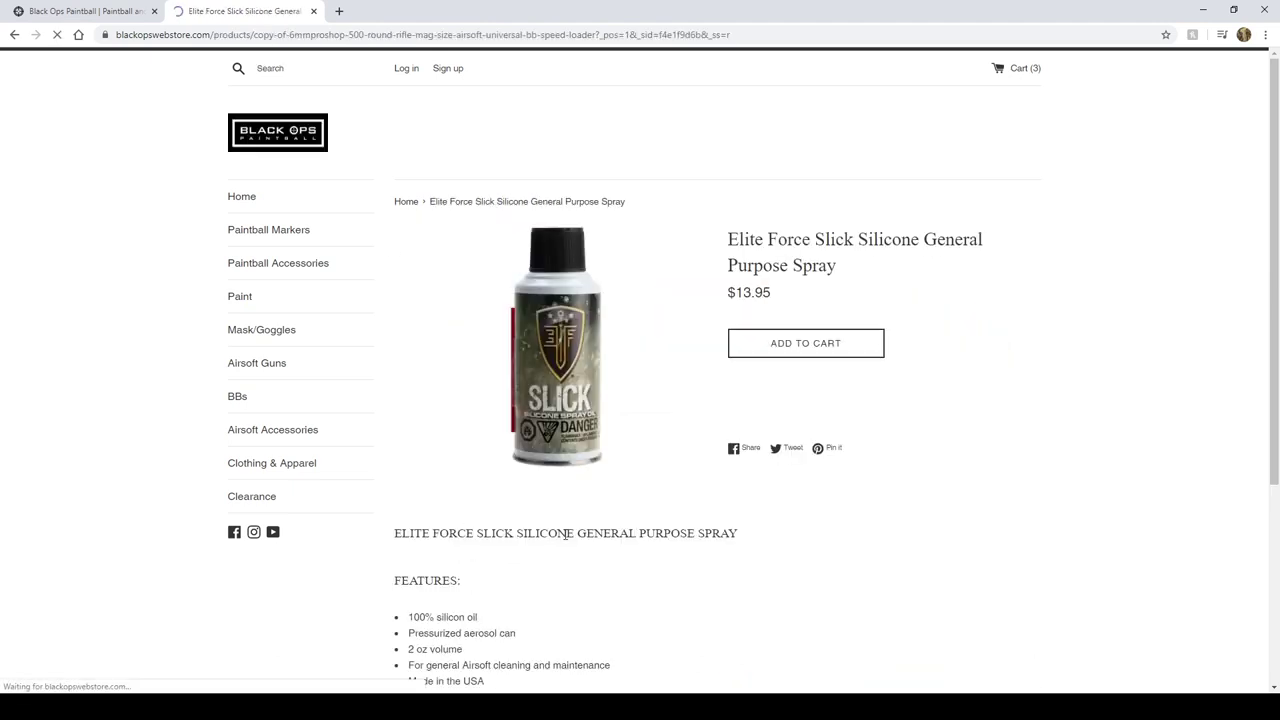
{"action": "left_click", "coordinate": [742, 352]}
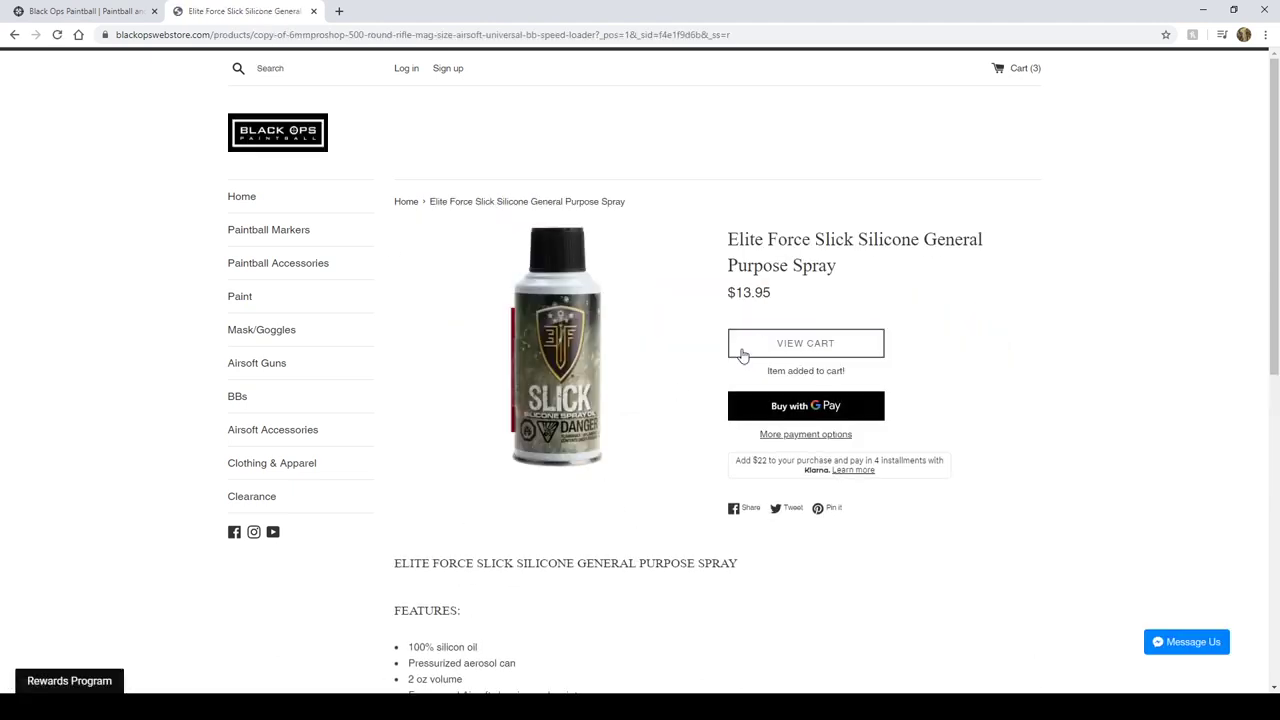
{"action": "left_click", "coordinate": [281, 62]}
{"action": "left_click", "coordinate": [185, 360]}
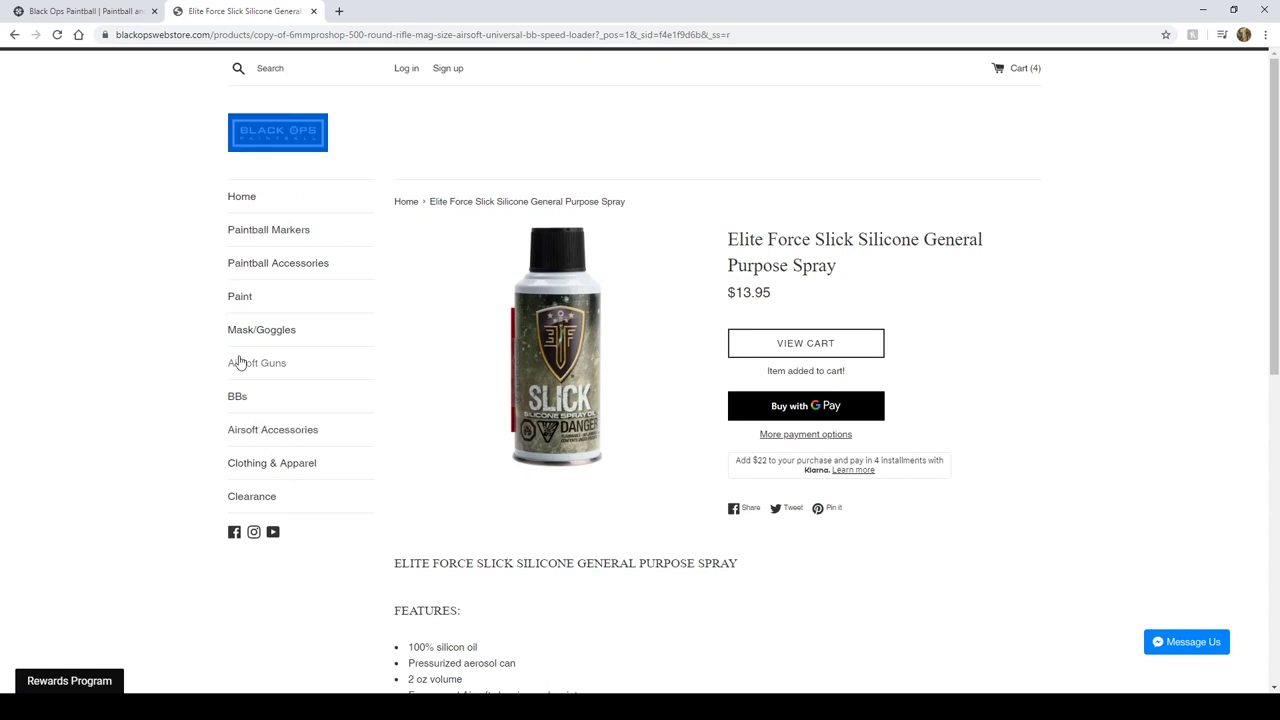
From the Airsoft BB's collection, add one bag of Tippmann 0.28G 3570 CT biodegradable BBs.
{"action": "left_click", "coordinate": [237, 397]}
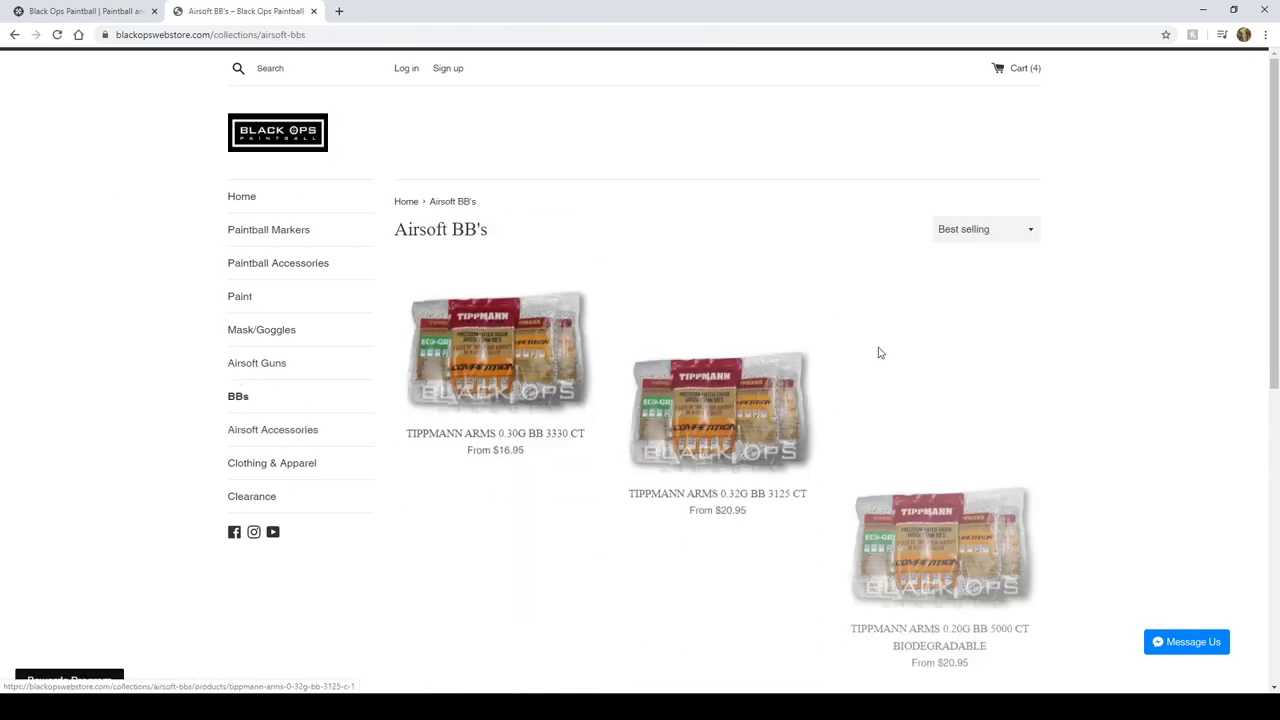
{"action": "scroll", "coordinate": [714, 314], "scroll_direction": "down", "scroll_amount": 2}
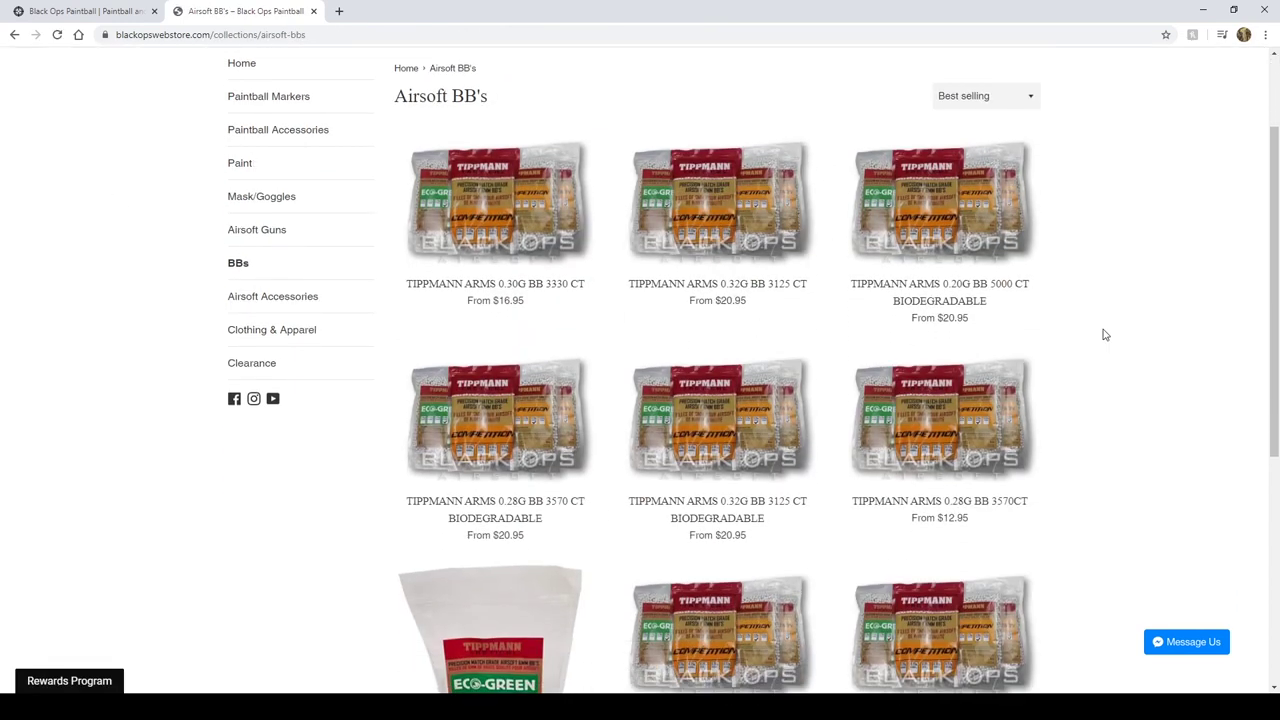
{"action": "scroll", "coordinate": [971, 318], "scroll_direction": "down", "scroll_amount": 2}
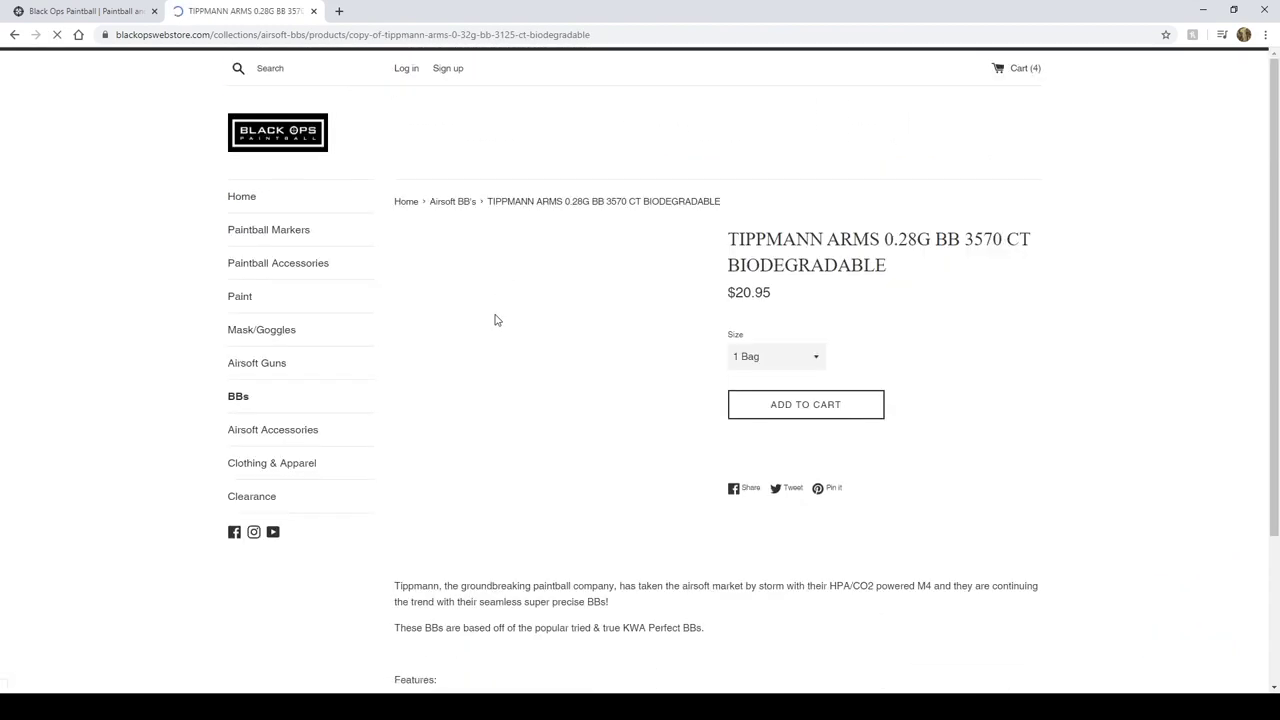
{"action": "left_click", "coordinate": [780, 404]}
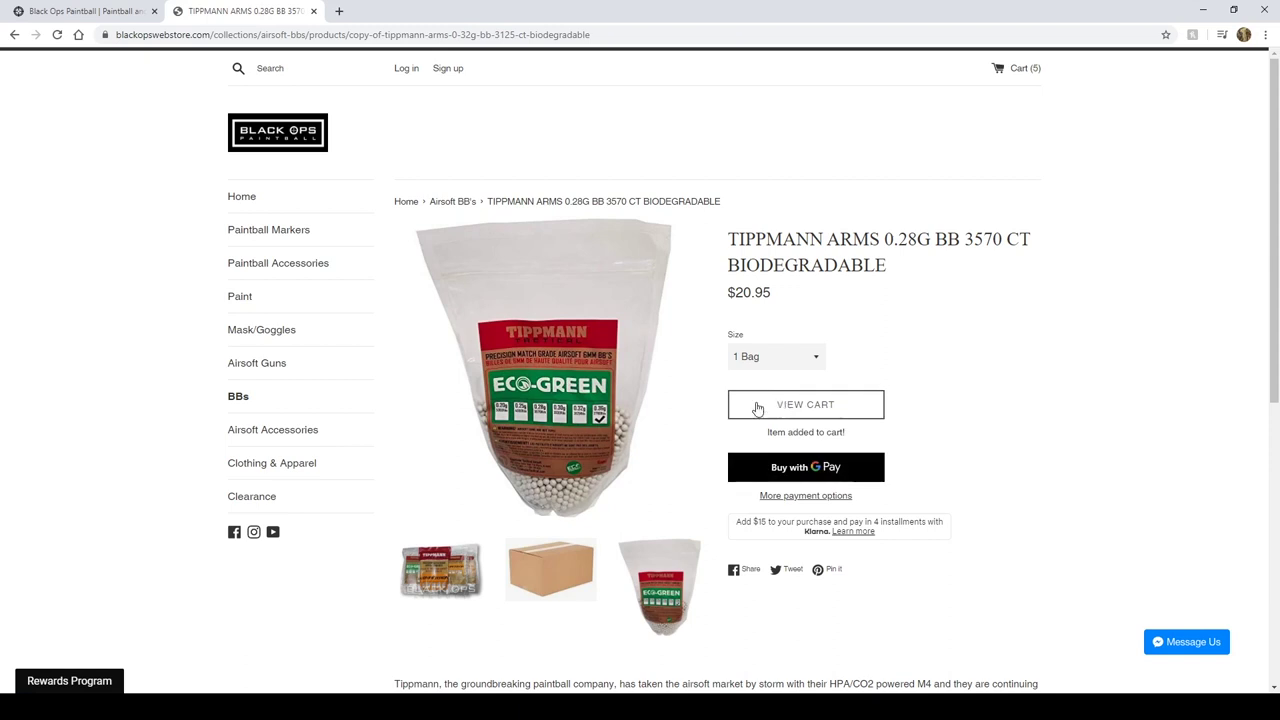
{"action": "left_click", "coordinate": [1026, 70]}
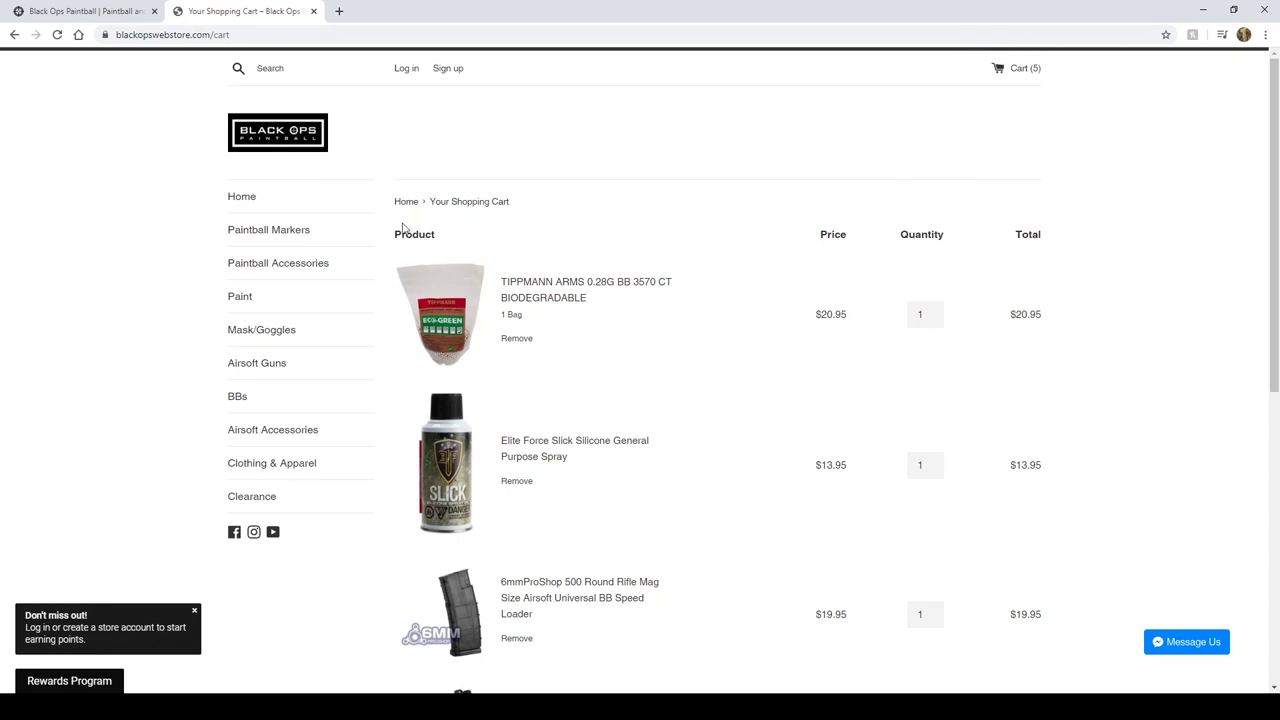
Check the five-item cart's $300.75 subtotal and proceed to checkout.
{"action": "scroll", "coordinate": [423, 274], "scroll_direction": "down", "scroll_amount": 6}
{"action": "scroll", "coordinate": [559, 317], "scroll_direction": "up", "scroll_amount": 3}
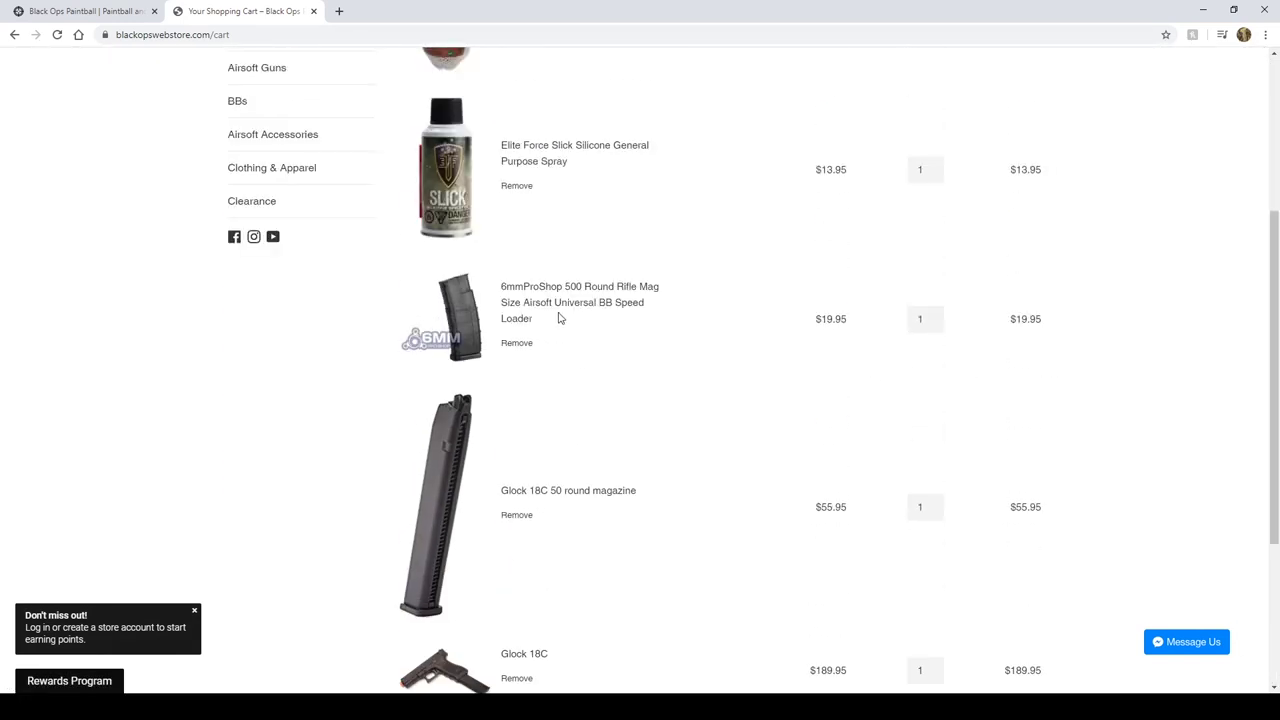
{"action": "scroll", "coordinate": [559, 317], "scroll_direction": "down", "scroll_amount": 3}
{"action": "left_click_drag", "start_coordinate": [1008, 469], "coordinate": [1127, 469]}
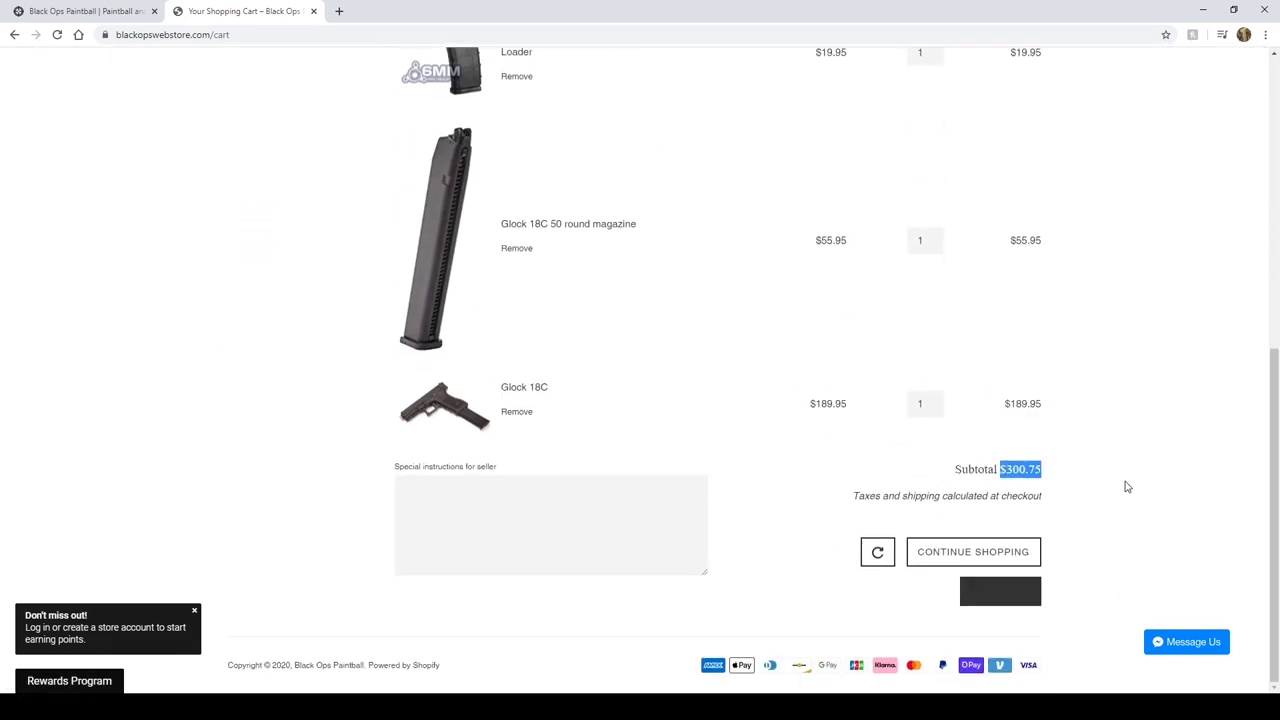
{"action": "scroll", "coordinate": [697, 371], "scroll_direction": "up", "scroll_amount": 3}
{"action": "scroll", "coordinate": [697, 366], "scroll_direction": "down", "scroll_amount": 3}
{"action": "left_click", "coordinate": [1030, 485]}
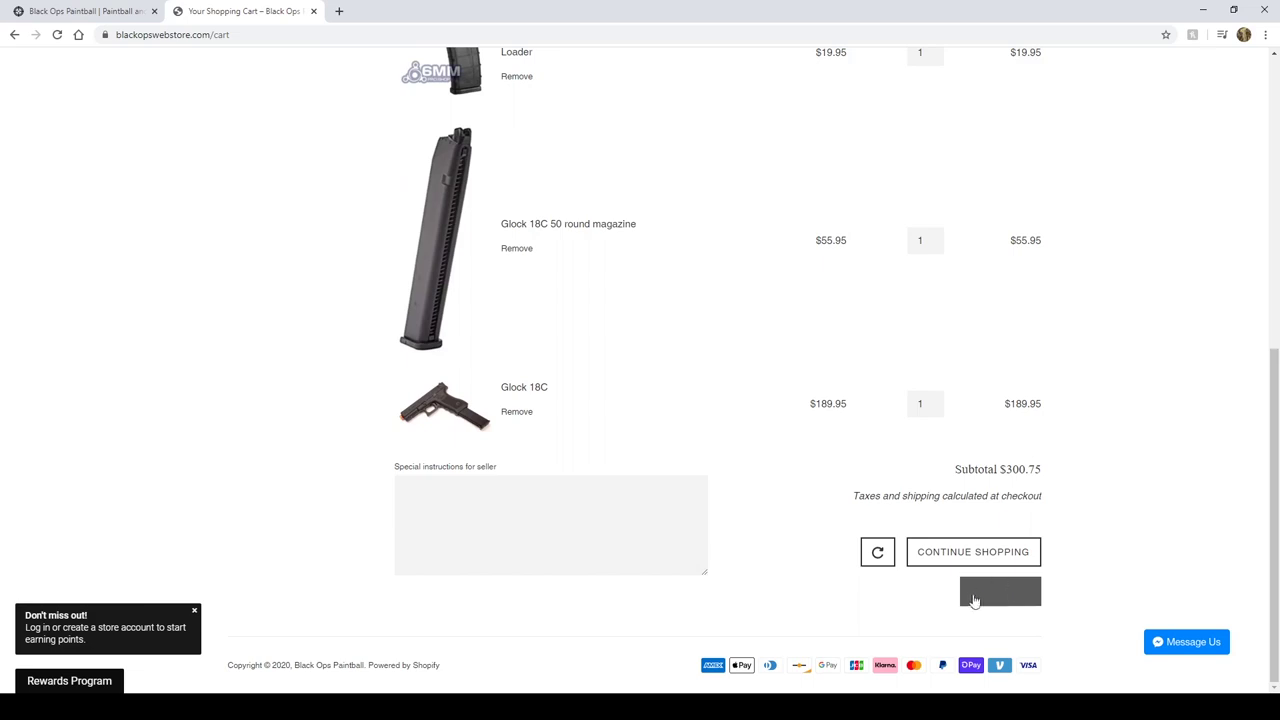
{"action": "left_click", "coordinate": [988, 597]}
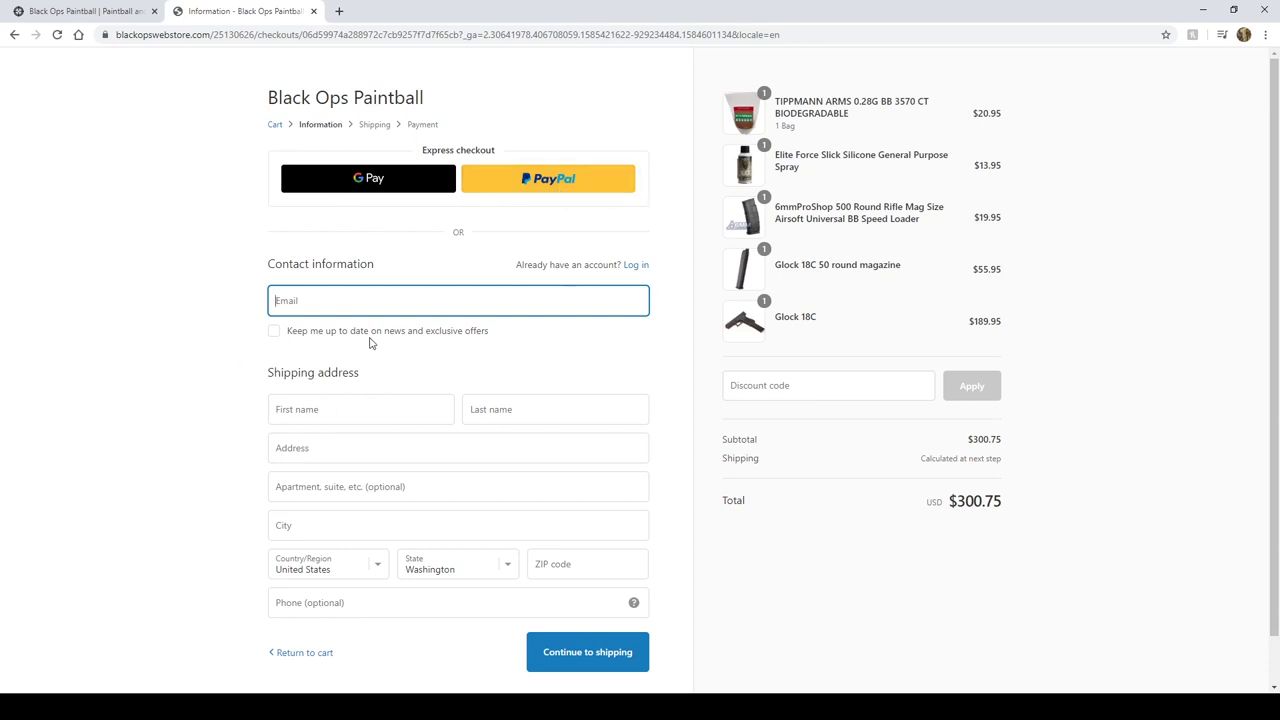
Fill the contact and shipping form from the second saved address suggestion.
{"action": "scroll", "coordinate": [369, 341], "scroll_direction": "down", "scroll_amount": 1}
{"action": "scroll", "coordinate": [367, 343], "scroll_direction": "up", "scroll_amount": 1}
{"action": "left_click", "coordinate": [358, 300]}
{"action": "key", "text": "Down"}
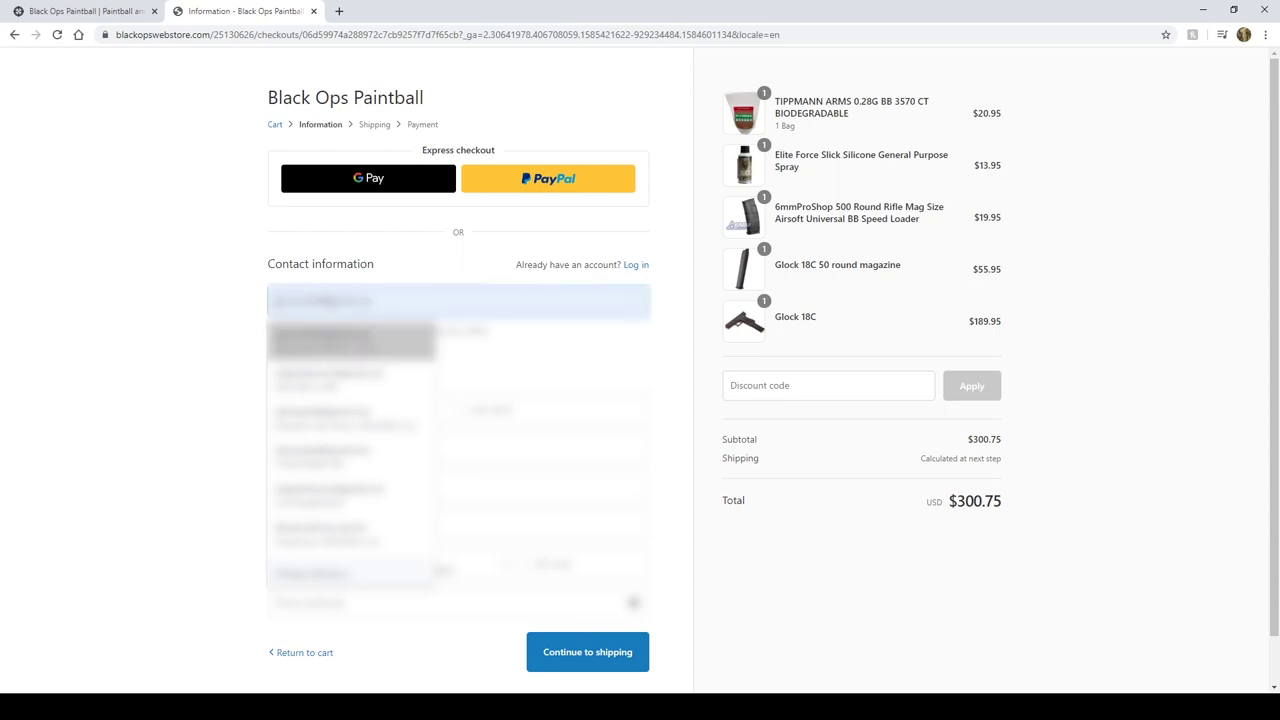
{"action": "key", "text": "Down"}
{"action": "key", "text": "Return"}
{"action": "scroll", "coordinate": [395, 378], "scroll_direction": "down", "scroll_amount": 1}
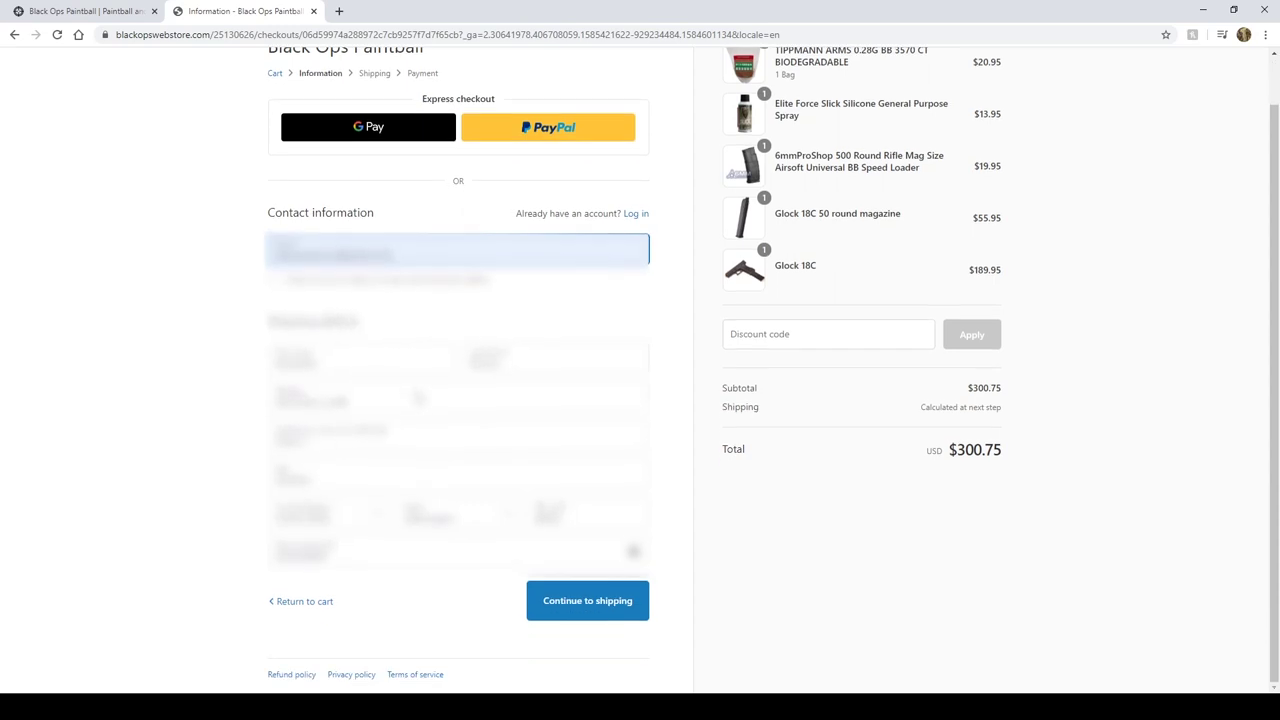
{"action": "key", "text": "Down"}
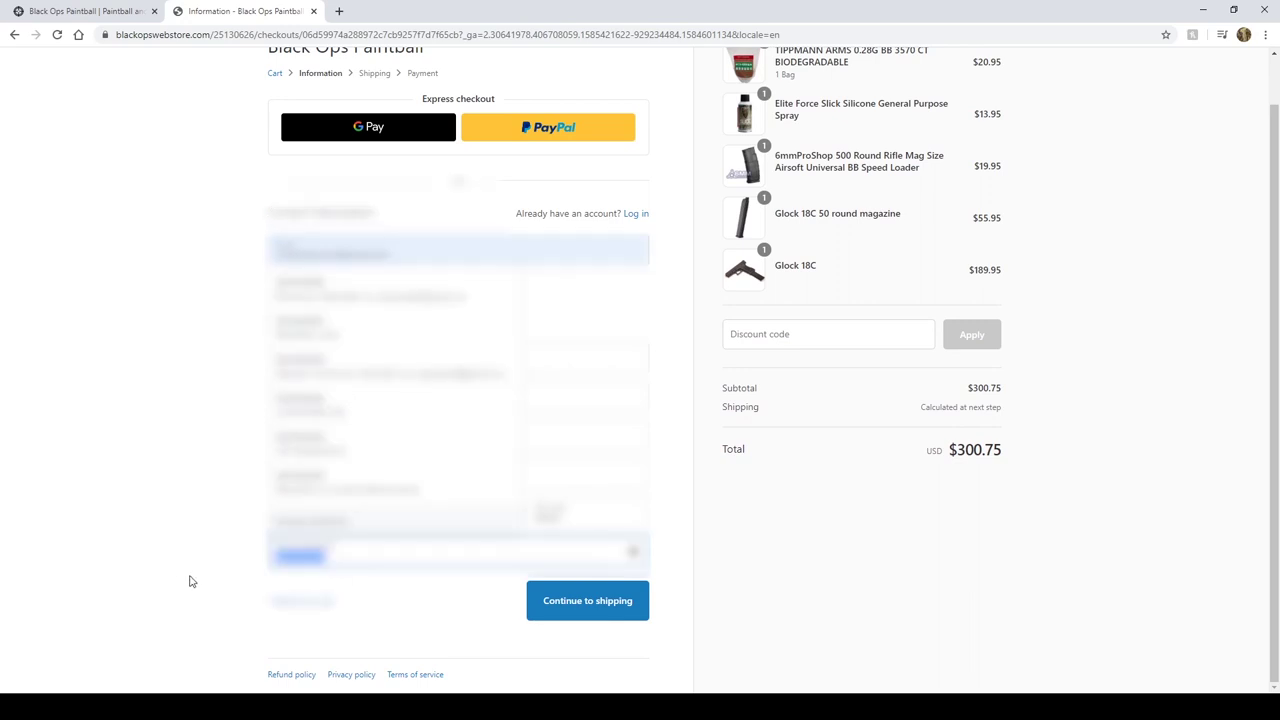
{"action": "key", "text": "Escape"}
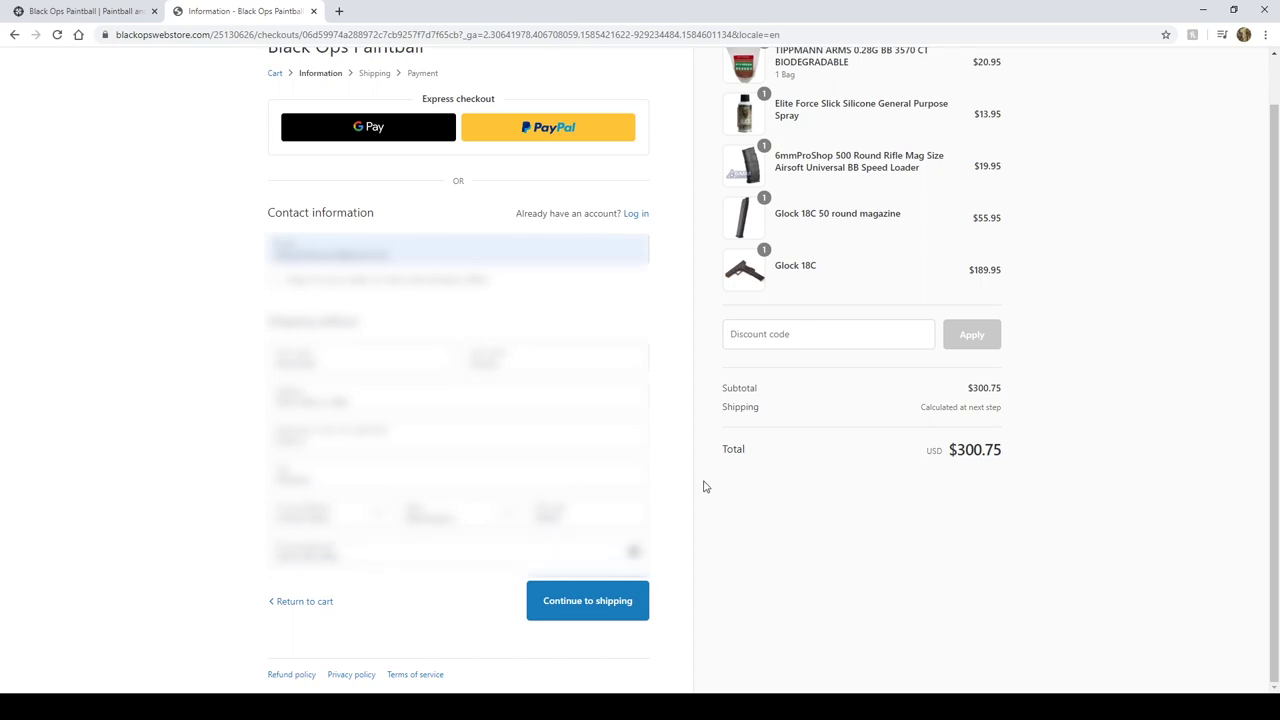
Leave the discount code empty and continue to the shipping step.
{"action": "scroll", "coordinate": [728, 478], "scroll_direction": "up", "scroll_amount": 1}
{"action": "left_click", "coordinate": [831, 383]}
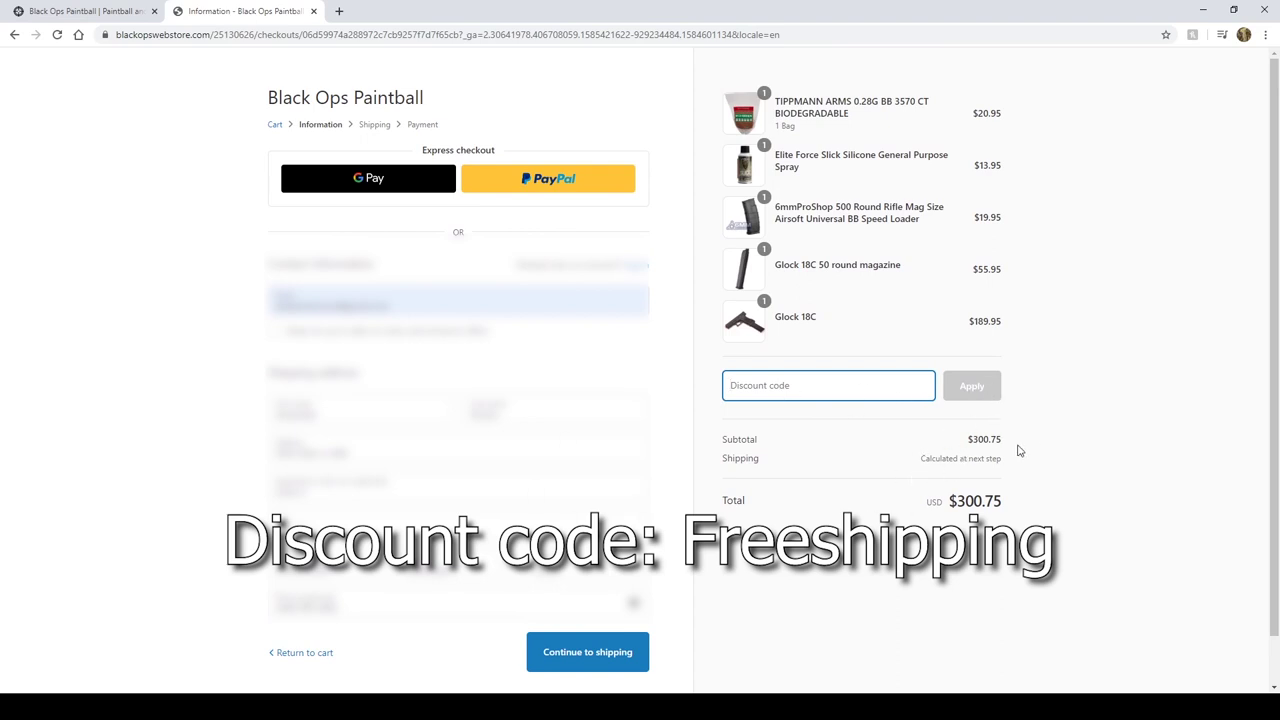
{"action": "left_click", "coordinate": [682, 358]}
{"action": "scroll", "coordinate": [663, 406], "scroll_direction": "down", "scroll_amount": 2}
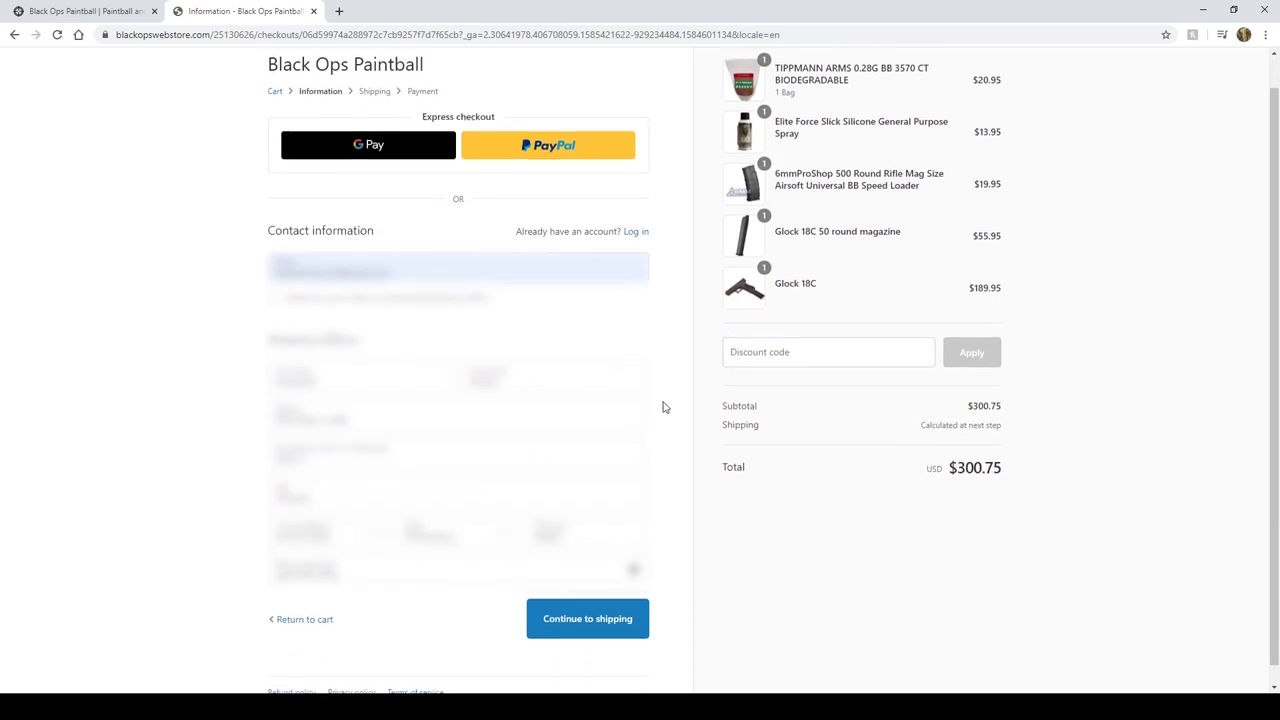
{"action": "scroll", "coordinate": [595, 614], "scroll_direction": "up", "scroll_amount": 2}
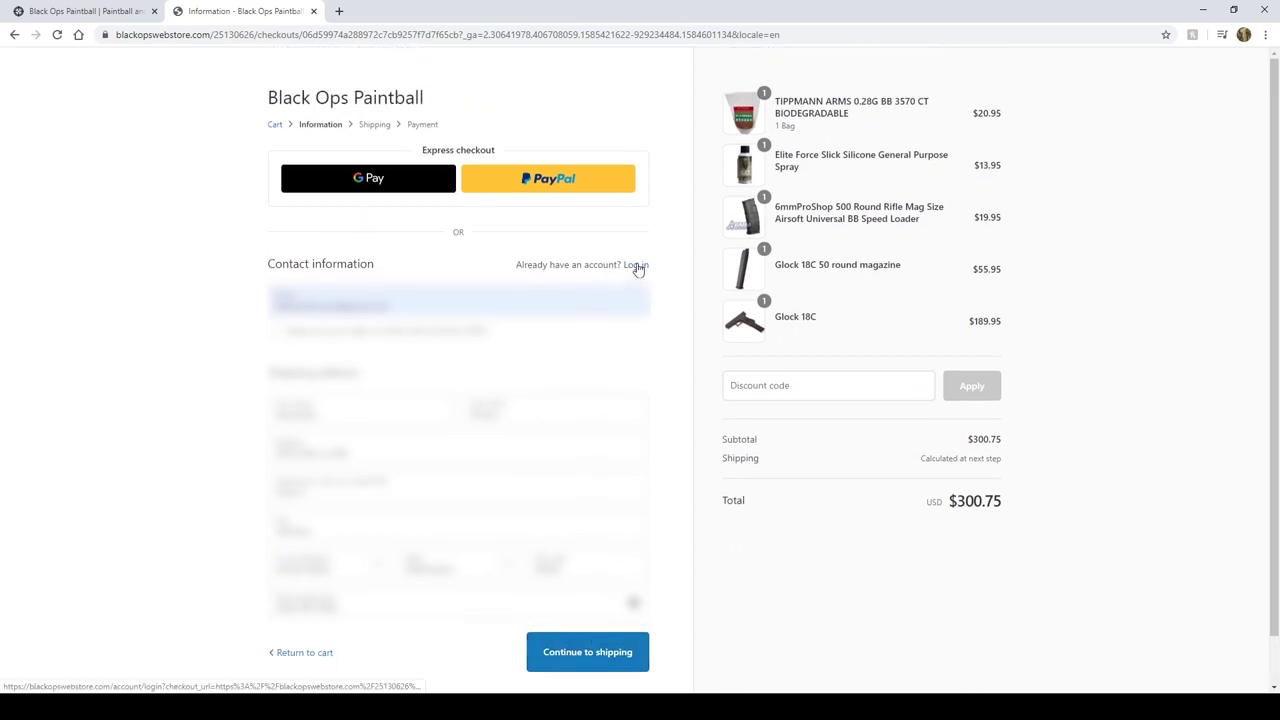
{"action": "scroll", "coordinate": [563, 606], "scroll_direction": "down", "scroll_amount": 2}
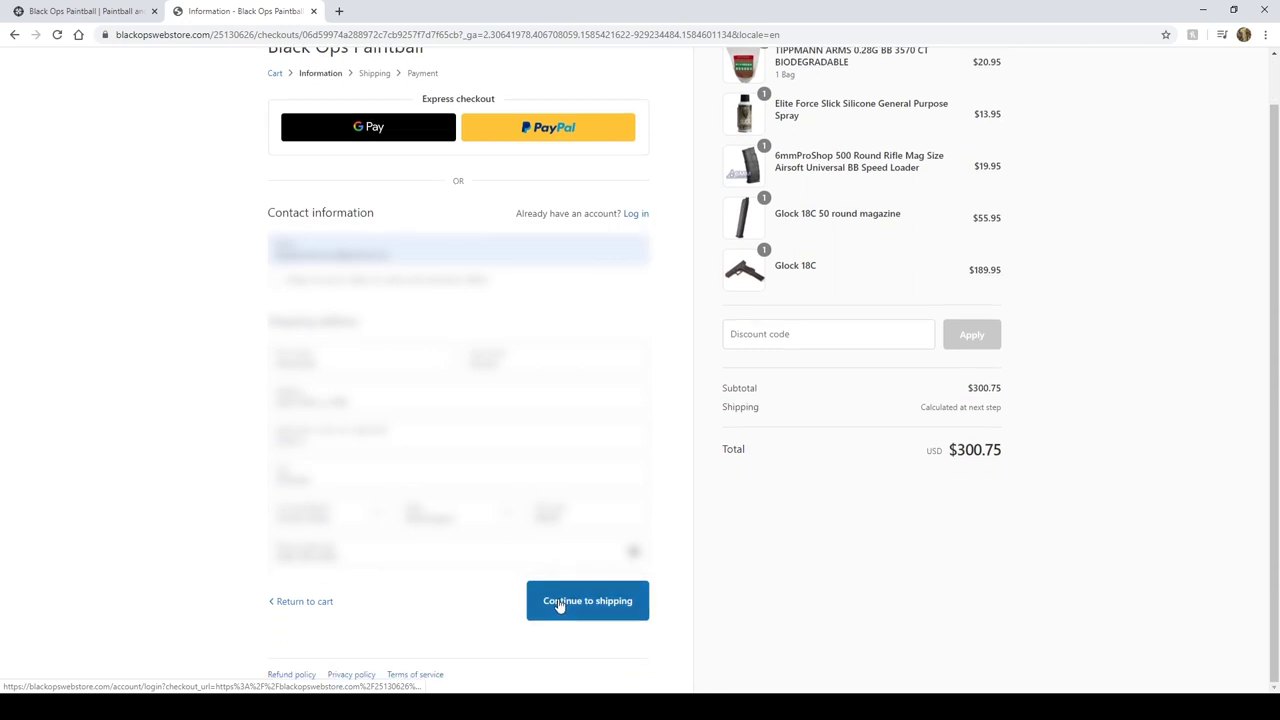
{"action": "left_click", "coordinate": [570, 600]}
Keep USPS Priority Mail at $37.78 (total $338.53) and continue to payment.
{"action": "scroll", "coordinate": [657, 498], "scroll_direction": "up", "scroll_amount": 2}
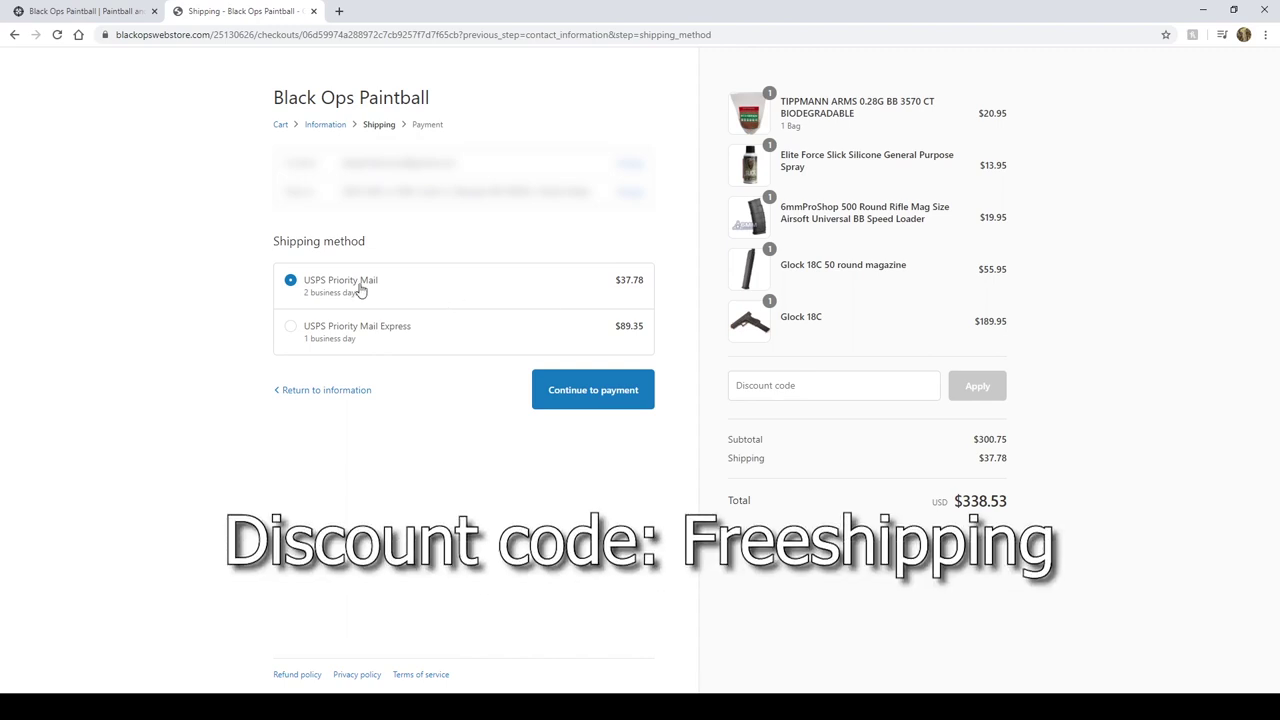
{"action": "left_click", "coordinate": [570, 400]}
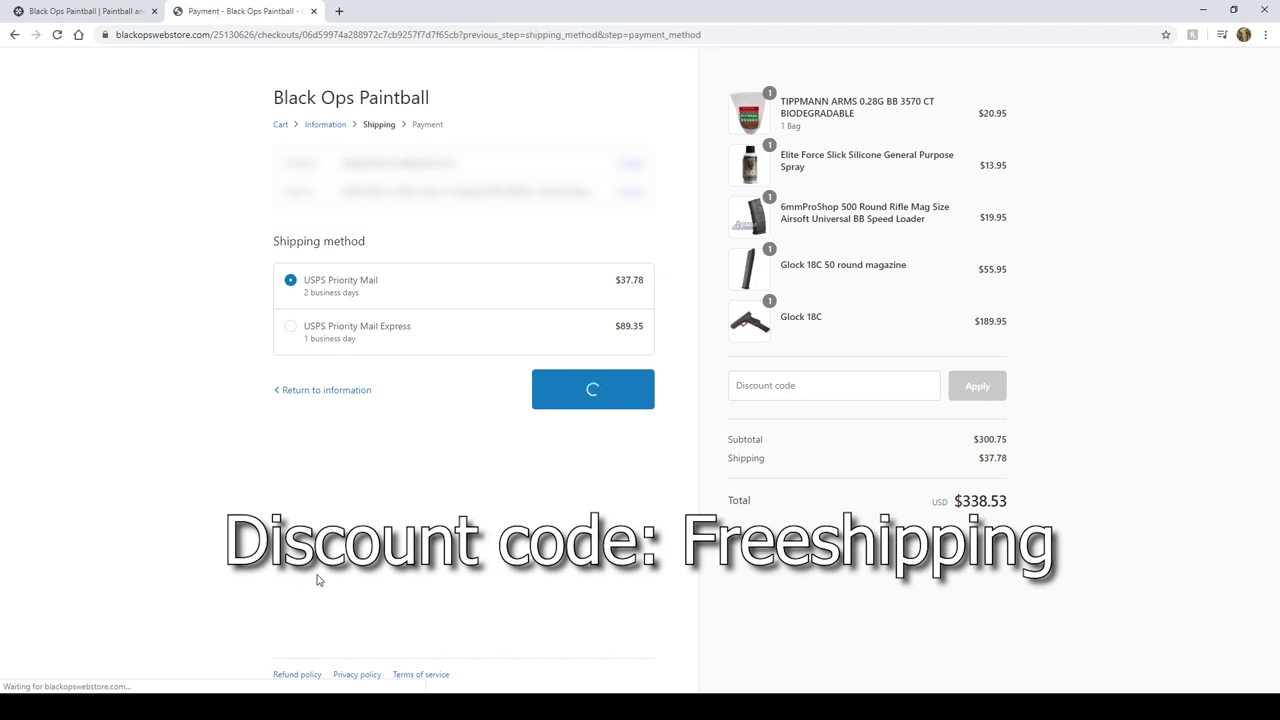
Choose 'Buy now, pay later with Klarna' for the $338.53 order and complete the order.
{"action": "scroll", "coordinate": [450, 285], "scroll_direction": "down", "scroll_amount": 1}
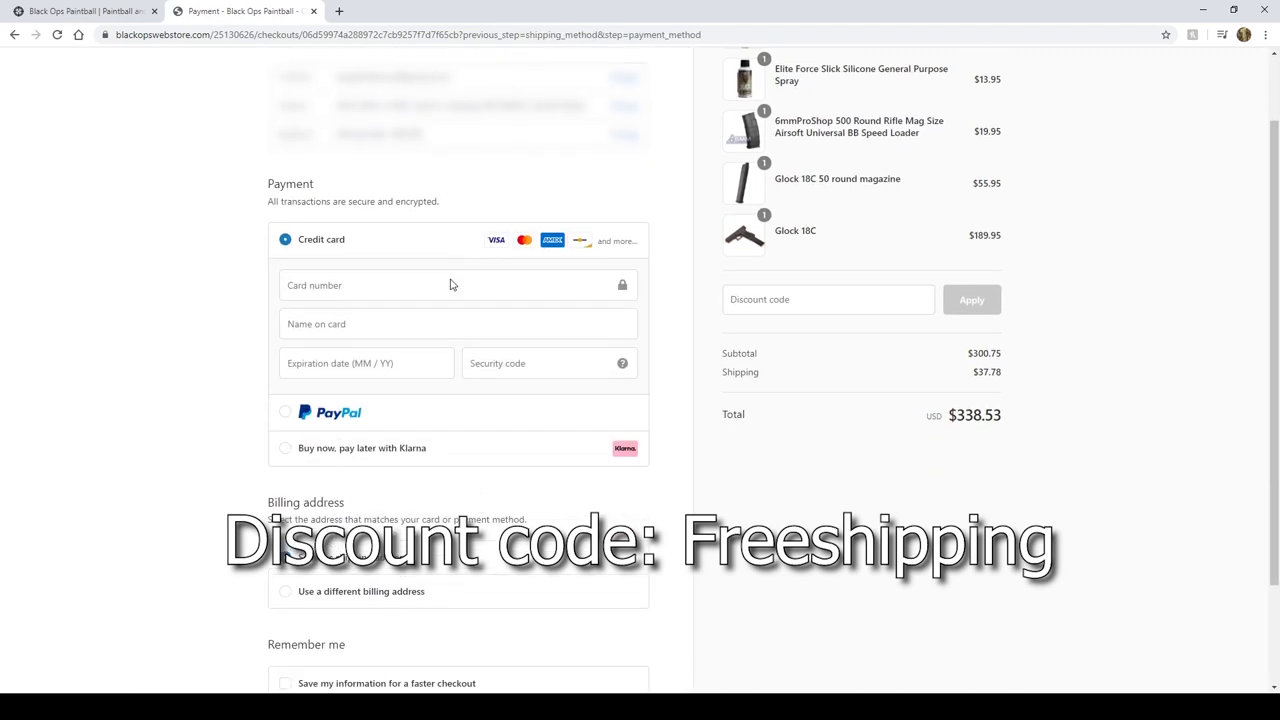
{"action": "scroll", "coordinate": [450, 285], "scroll_direction": "down", "scroll_amount": 2}
{"action": "scroll", "coordinate": [426, 406], "scroll_direction": "up", "scroll_amount": 3}
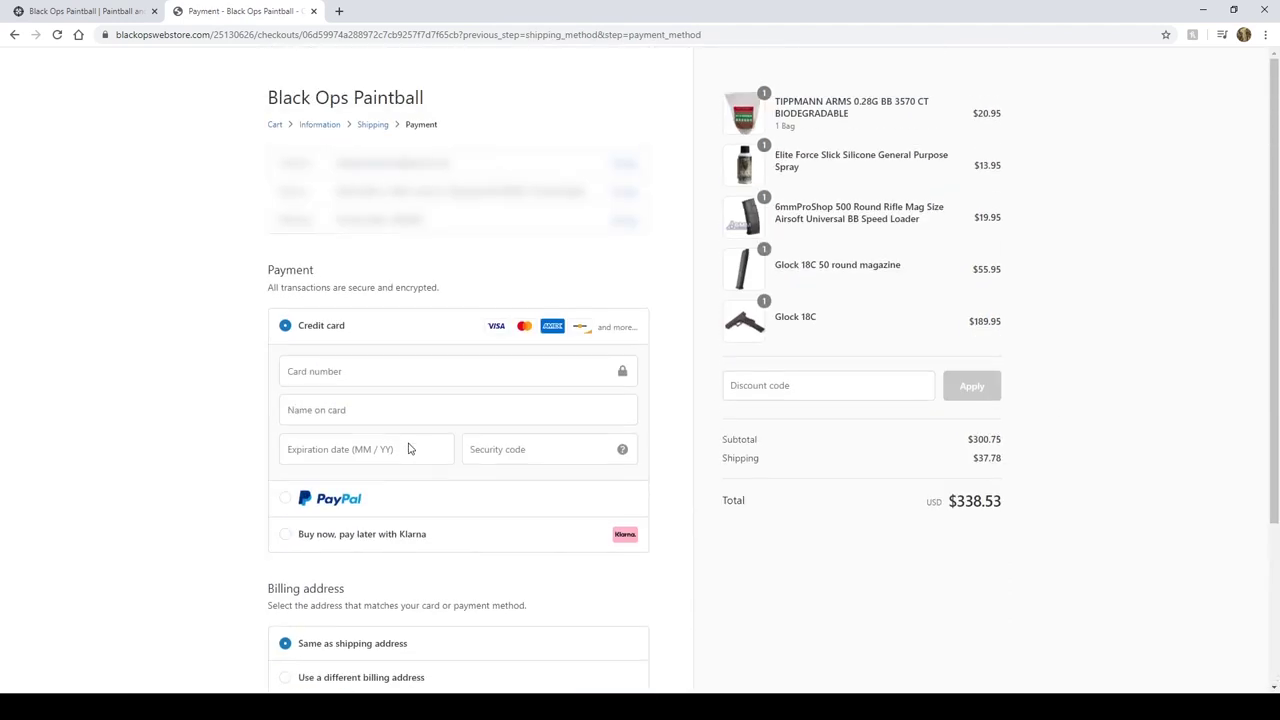
{"action": "scroll", "coordinate": [401, 436], "scroll_direction": "down", "scroll_amount": 2}
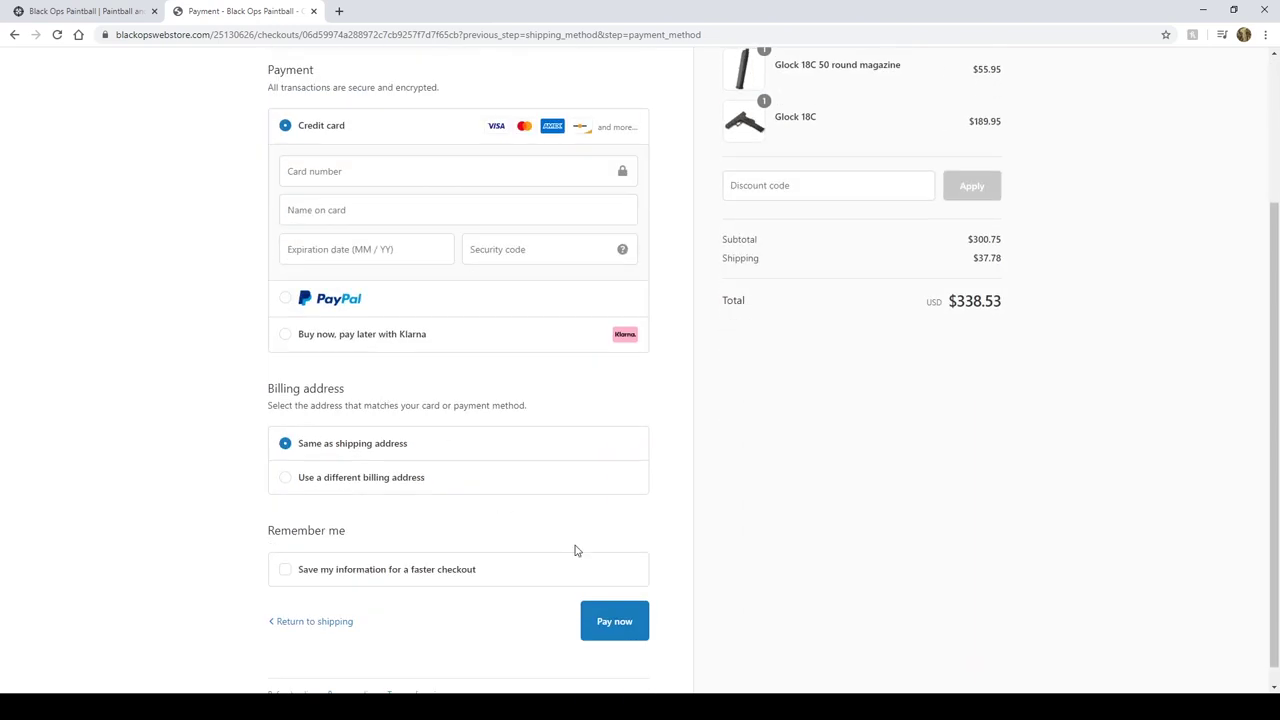
{"action": "scroll", "coordinate": [240, 545], "scroll_direction": "up", "scroll_amount": 2}
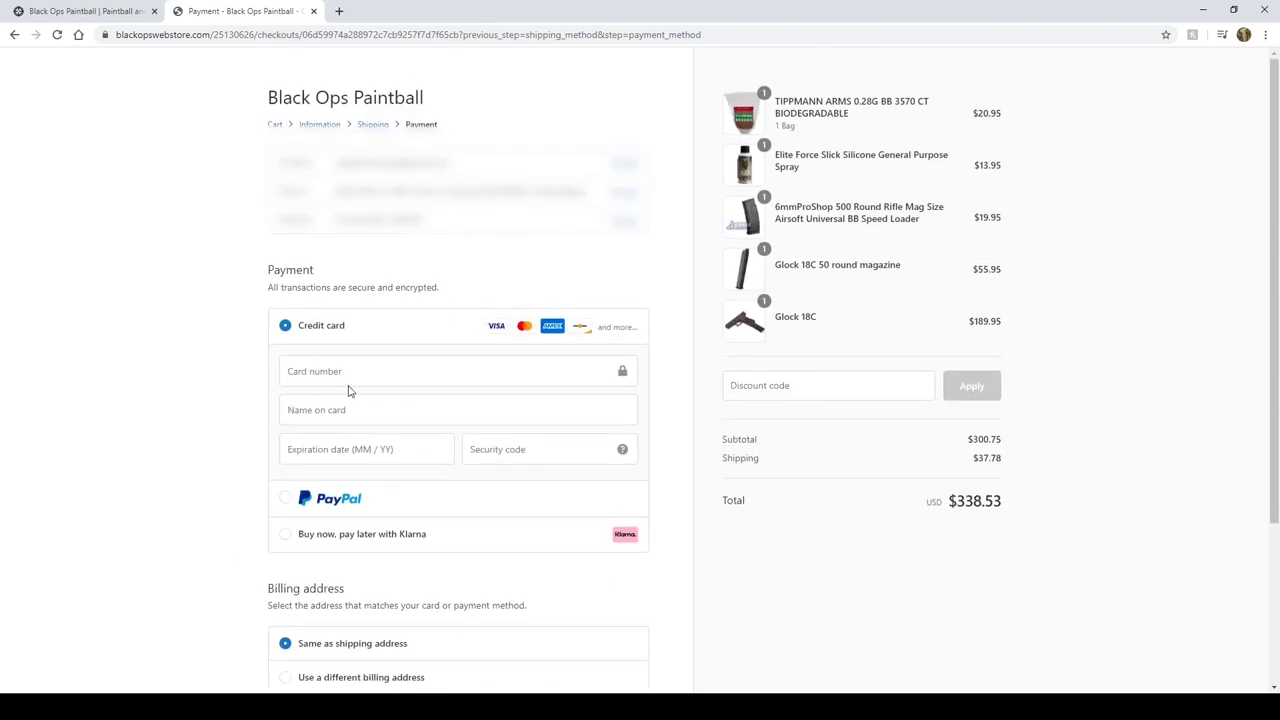
{"action": "scroll", "coordinate": [340, 400], "scroll_direction": "down", "scroll_amount": 2}
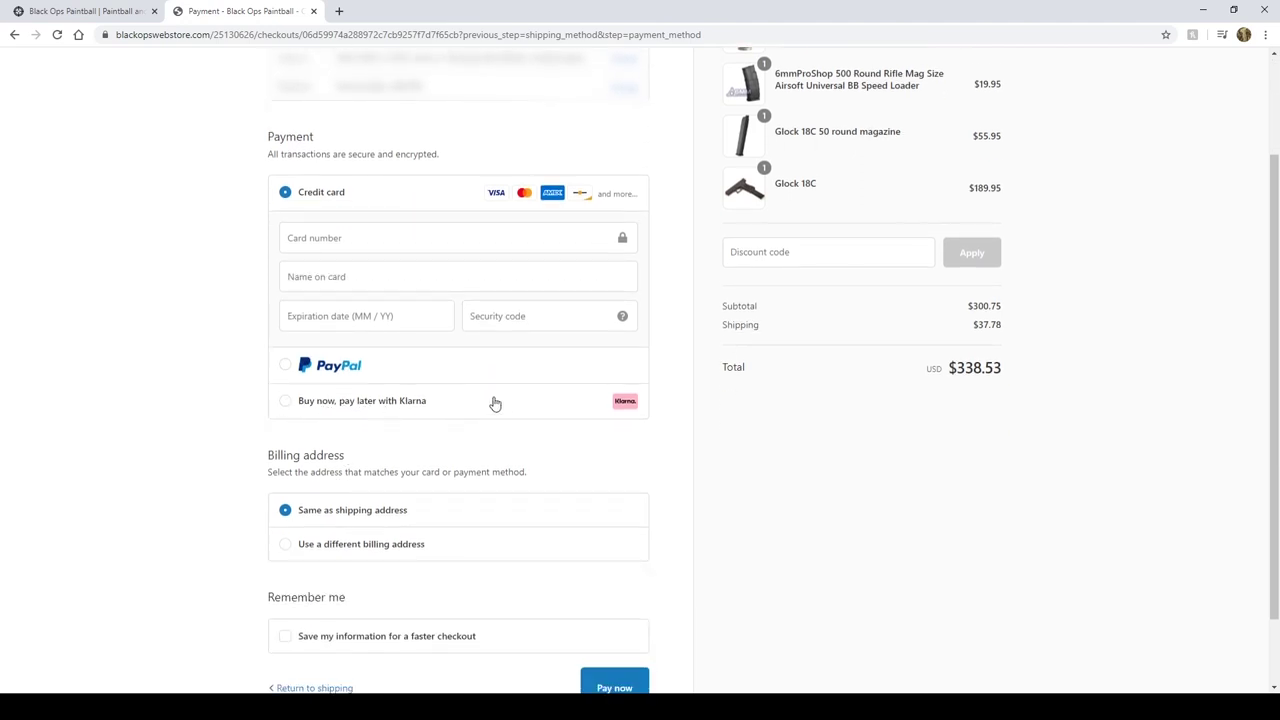
{"action": "left_click", "coordinate": [287, 404]}
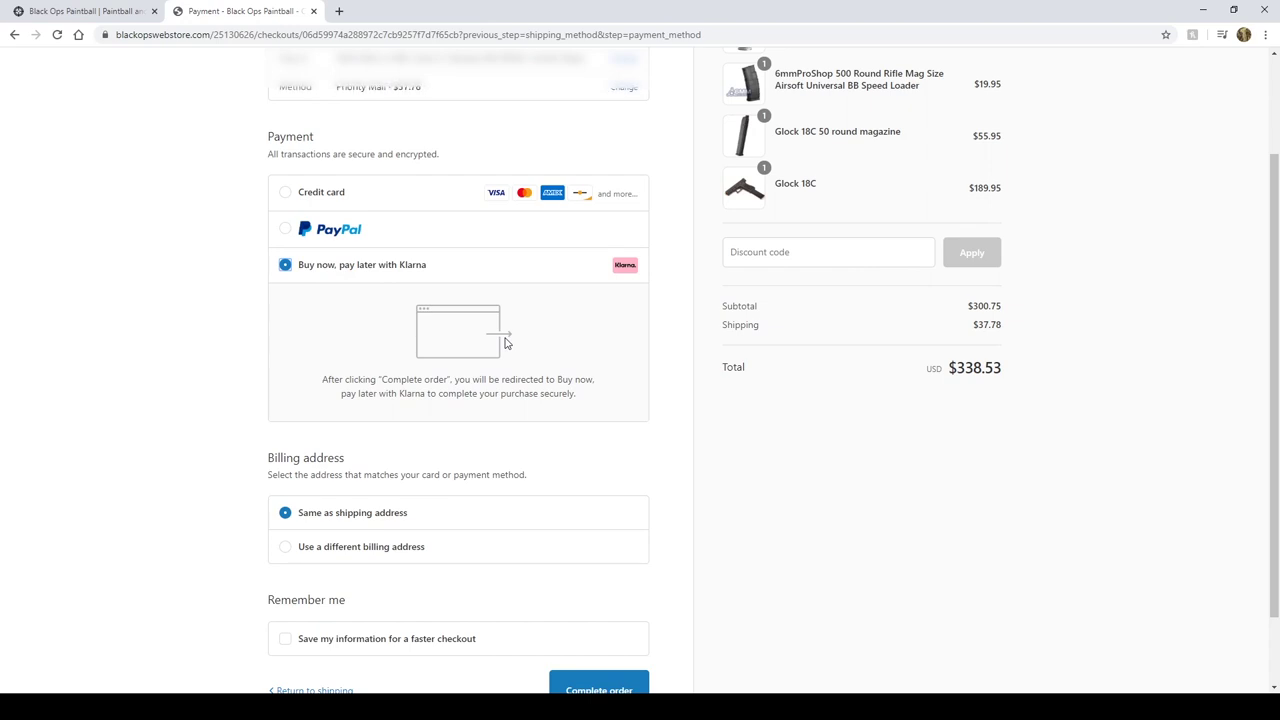
{"action": "scroll", "coordinate": [505, 343], "scroll_direction": "down", "scroll_amount": 1}
{"action": "scroll", "coordinate": [349, 349], "scroll_direction": "up", "scroll_amount": 2}
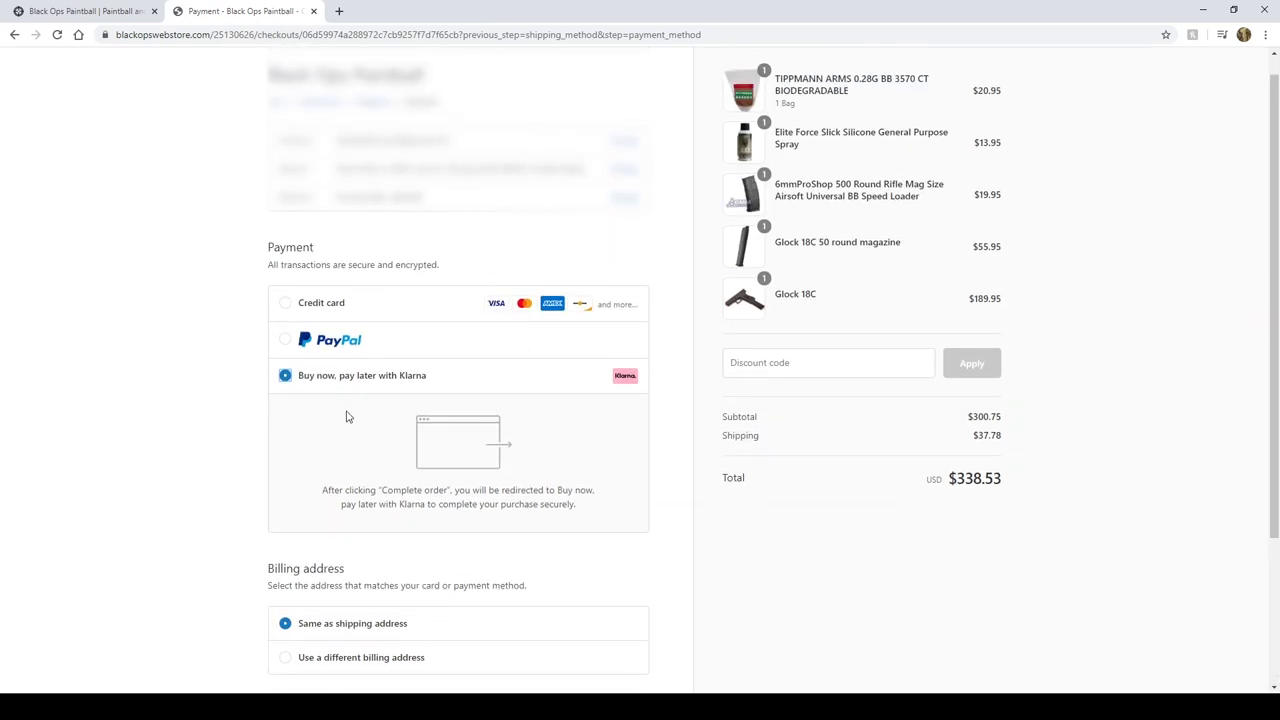
{"action": "scroll", "coordinate": [450, 445], "scroll_direction": "down", "scroll_amount": 2}
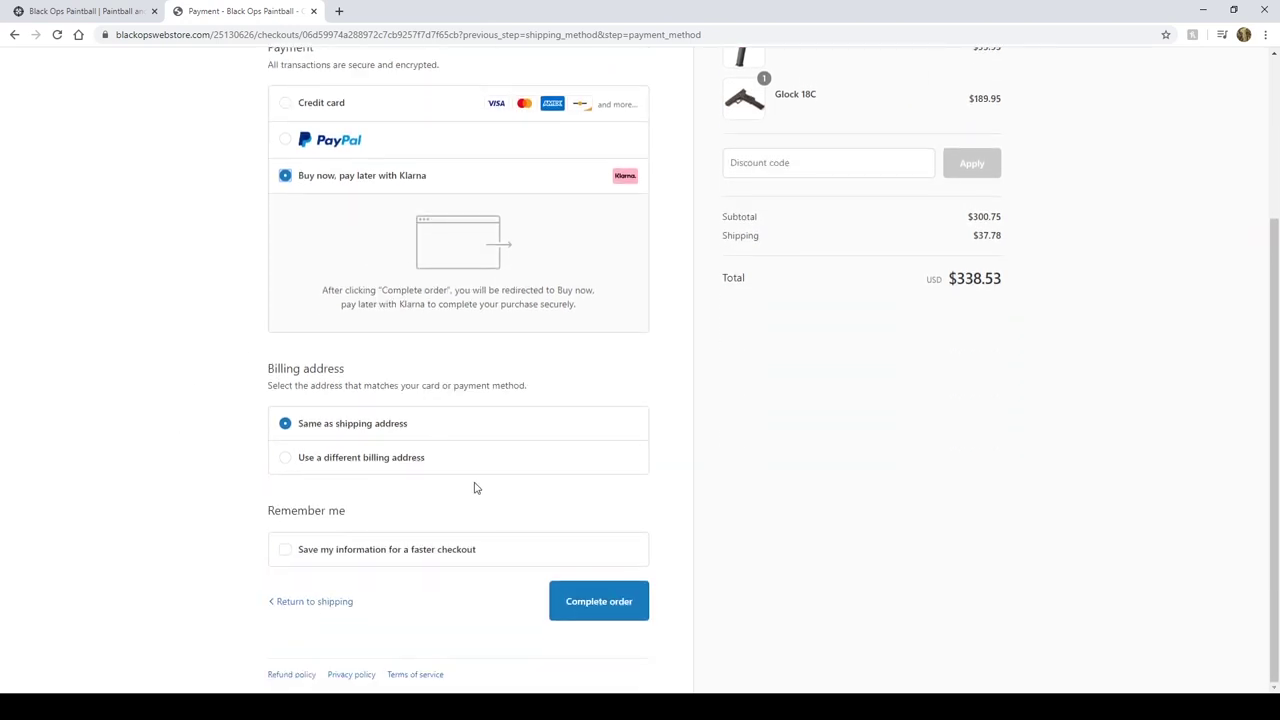
{"action": "left_click", "coordinate": [610, 612]}
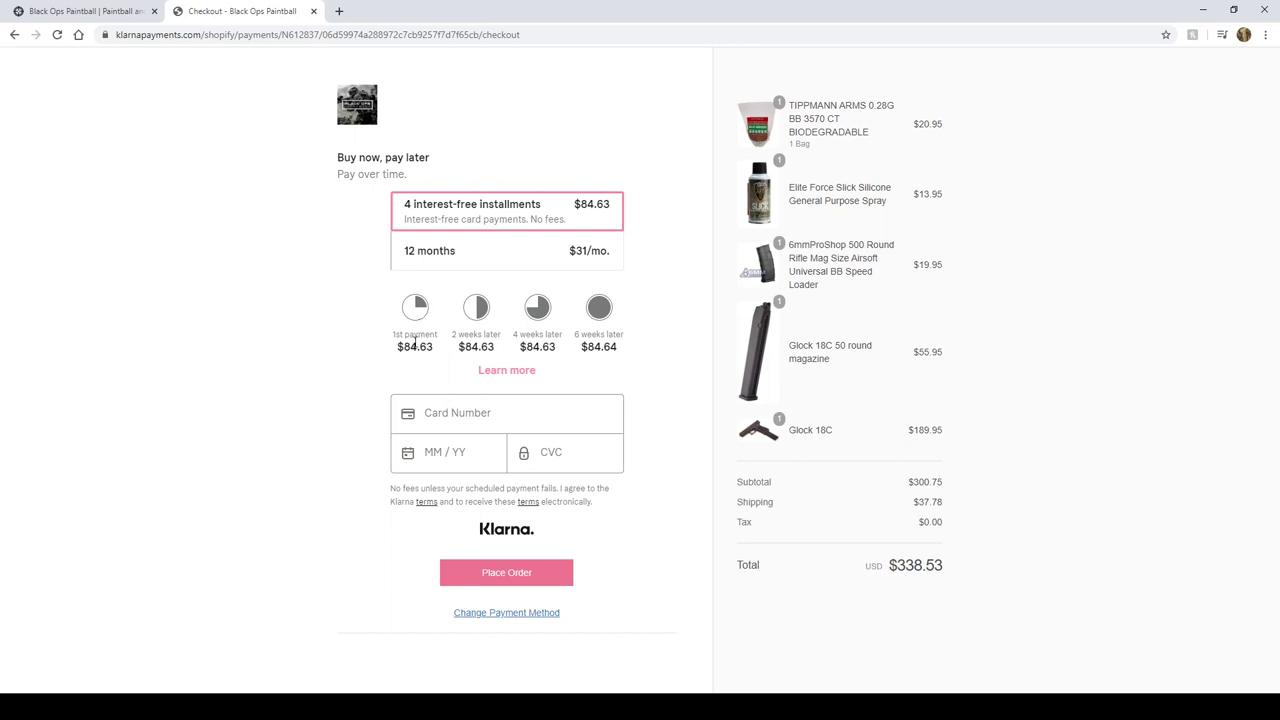
Highlight the $84.63 first installment amount, then clear the selection.
{"action": "left_click_drag", "start_coordinate": [396, 351], "coordinate": [634, 346]}
{"action": "left_click", "coordinate": [458, 350]}
{"action": "left_click", "coordinate": [637, 373]}
Toggle between the 12-month and four-installment plans, end on four installments, then choose Change Payment Method.
{"action": "left_click", "coordinate": [452, 258]}
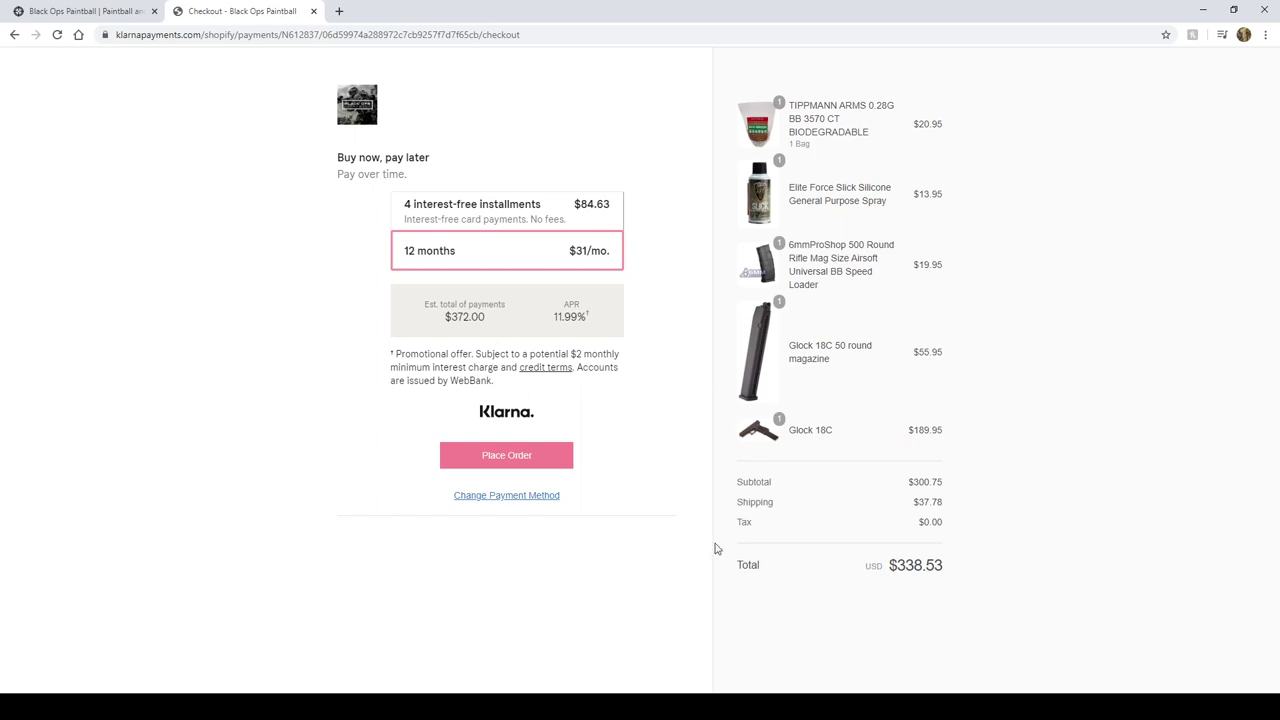
{"action": "left_click", "coordinate": [491, 223]}
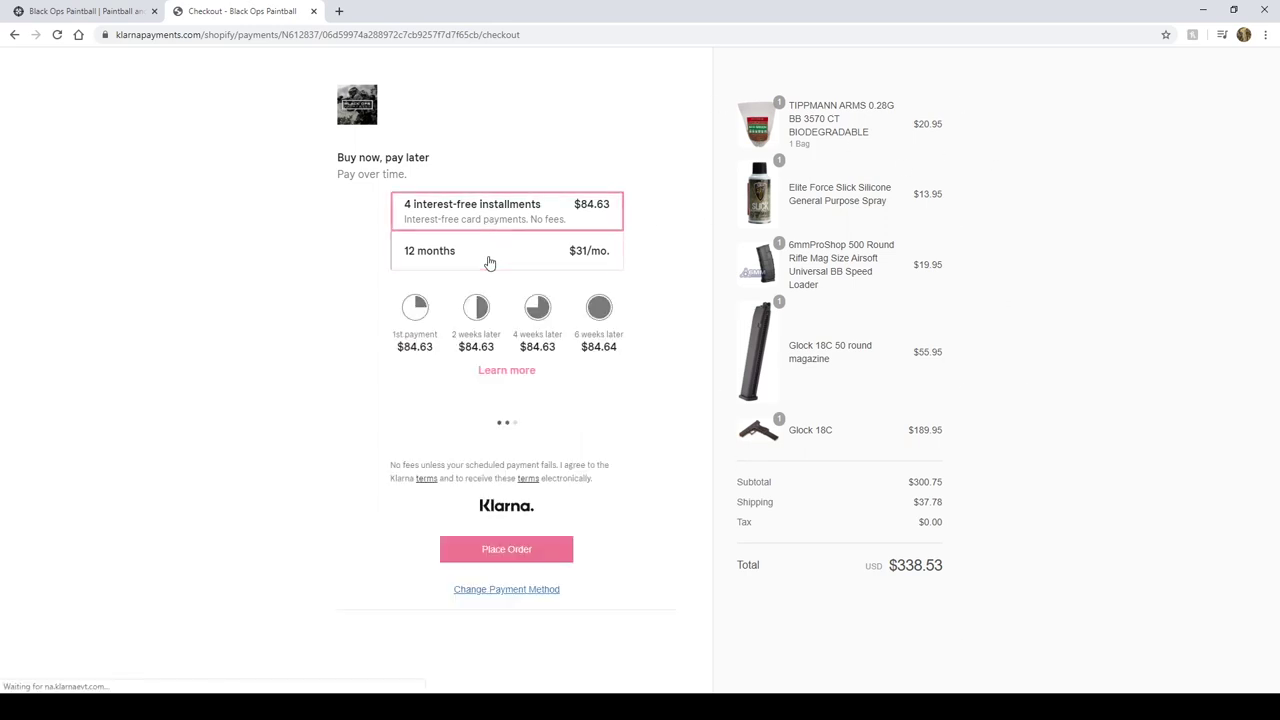
{"action": "left_click", "coordinate": [487, 258]}
{"action": "left_click", "coordinate": [493, 223]}
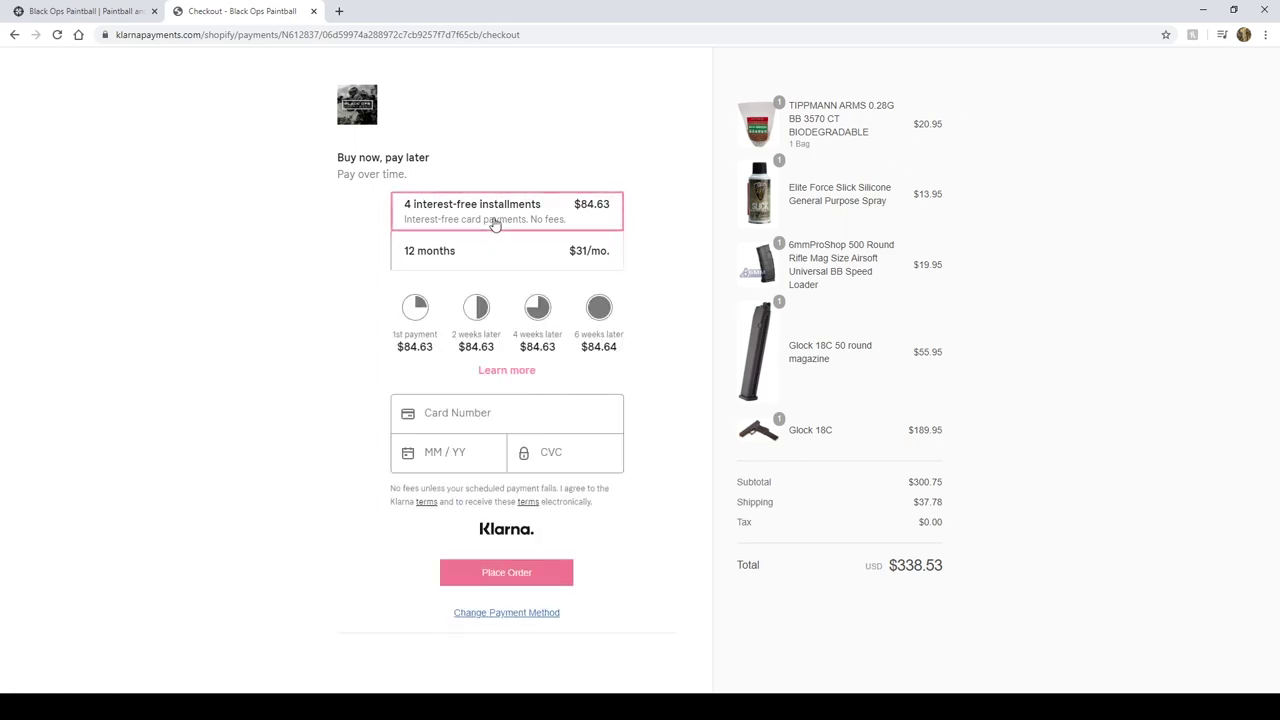
{"action": "left_click", "coordinate": [486, 257]}
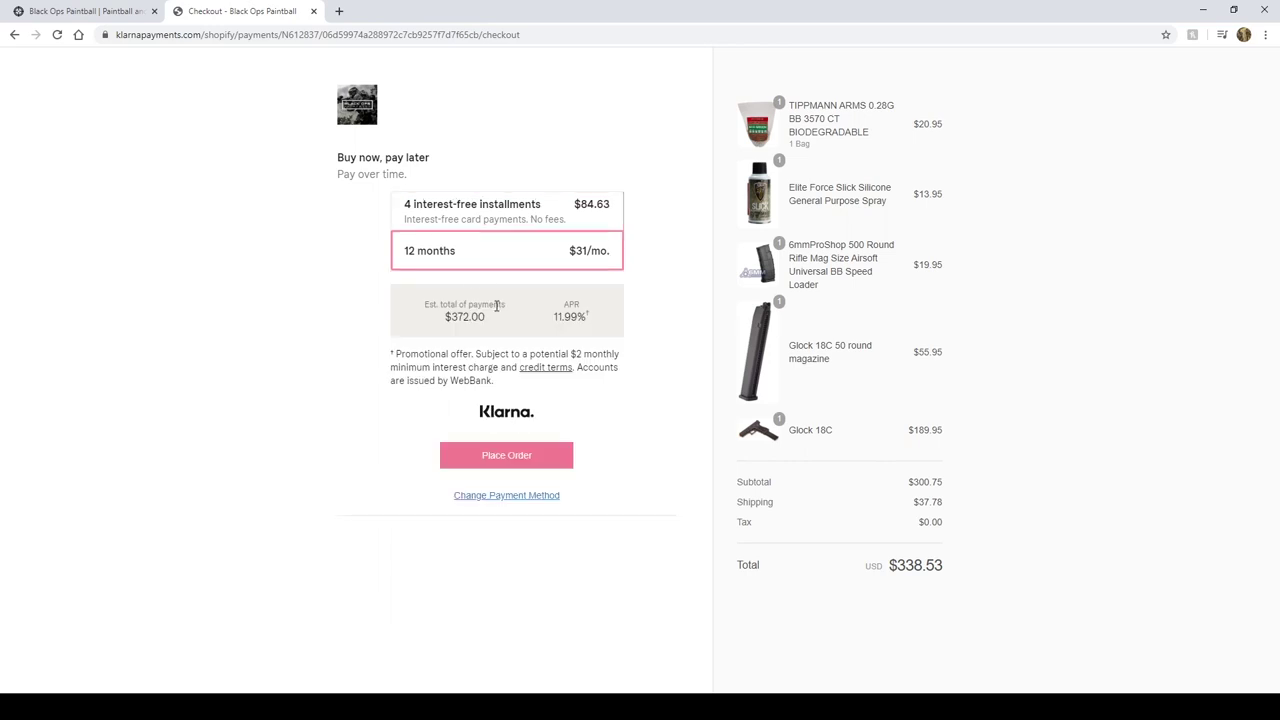
{"action": "left_click", "coordinate": [499, 217]}
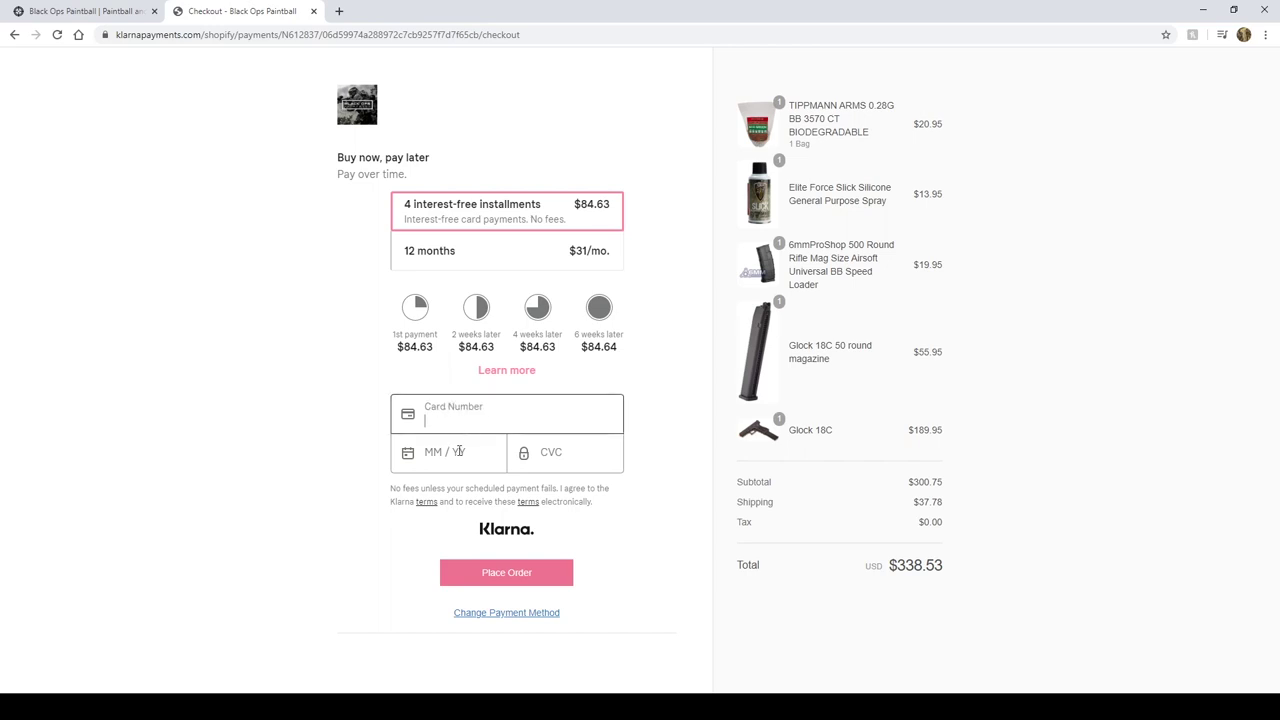
{"action": "left_click", "coordinate": [533, 426]}
{"action": "left_click", "coordinate": [507, 620]}
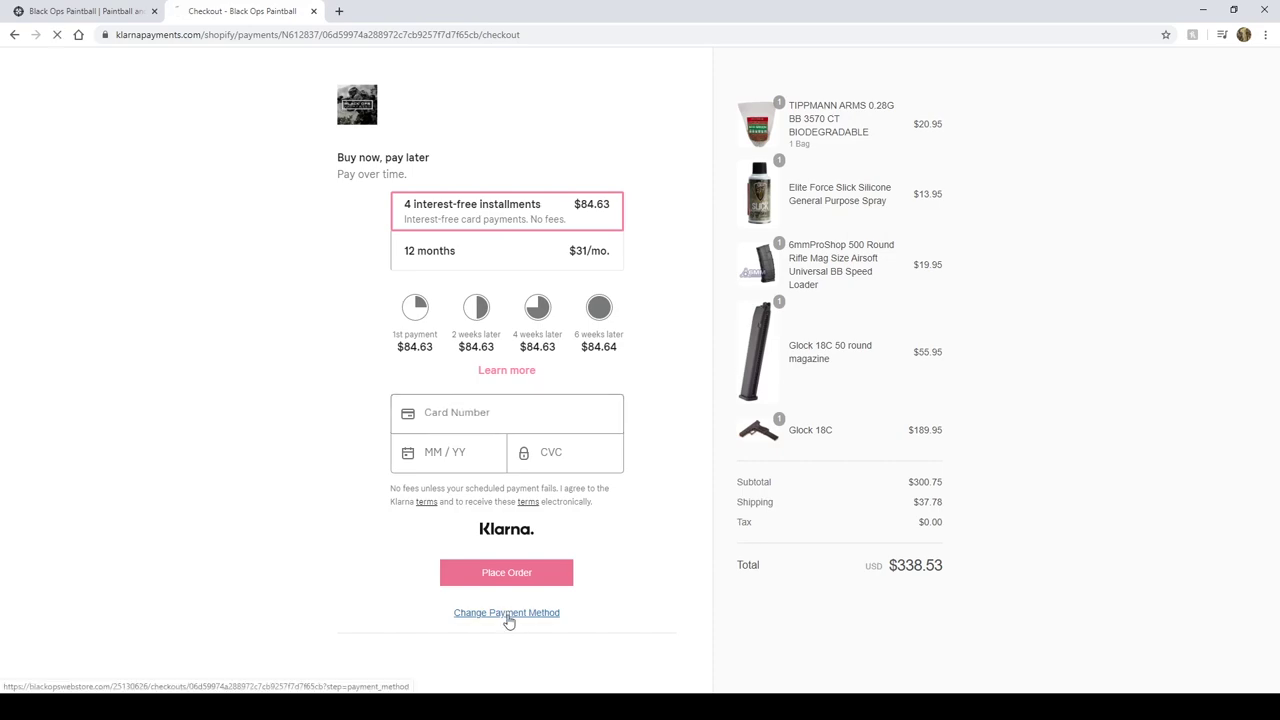
Close the Klarna checkout tab with Ctrl+W, leaving the Pick a Location homepage.
{"action": "key", "text": "ctrl+w"}
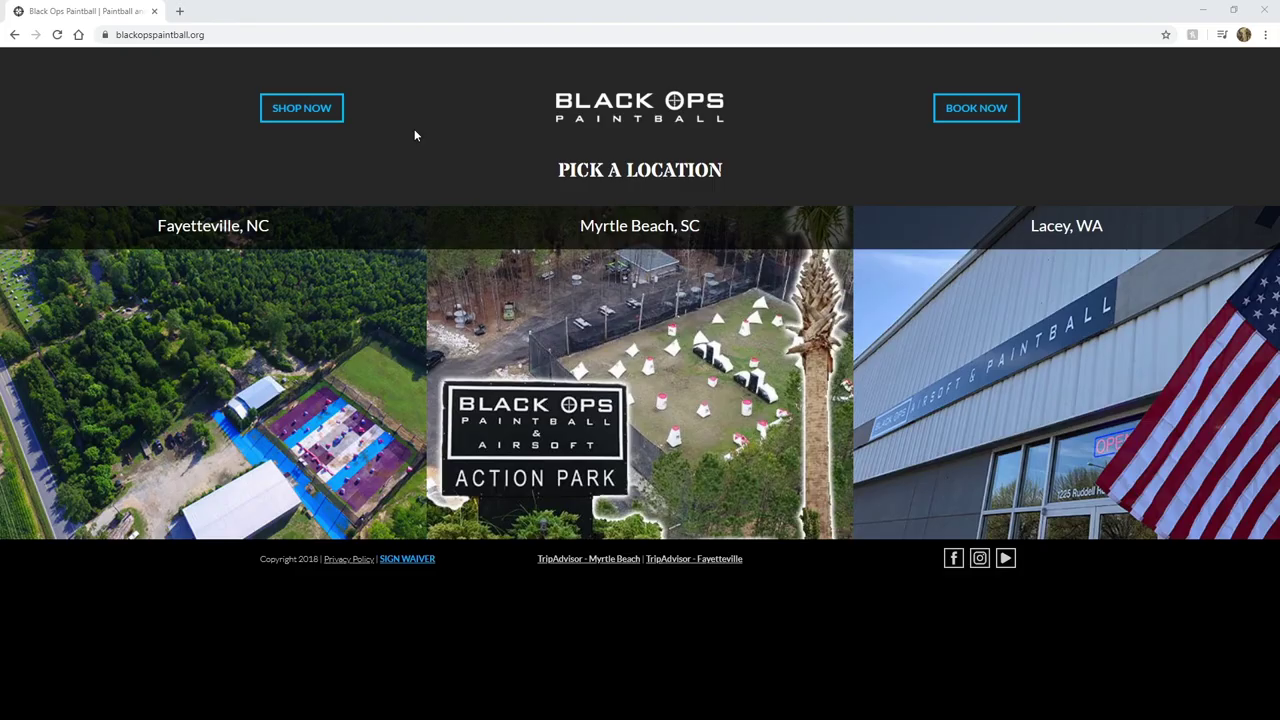